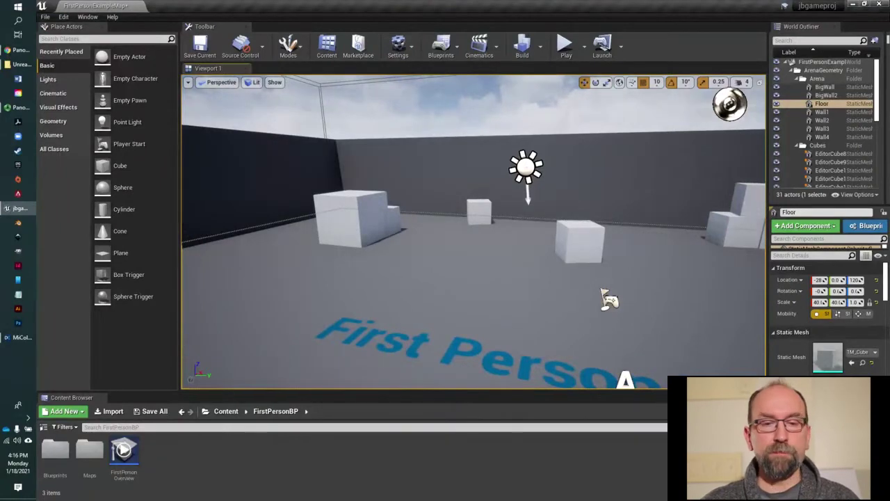
- Look through the placeable actor categories: Lights, Cinematic, Visual Effects, Geometry, Volumes, All Classes and Basic
{"action": "right_click_drag", "start_coordinate": [487, 265], "coordinate": [529, 259]}
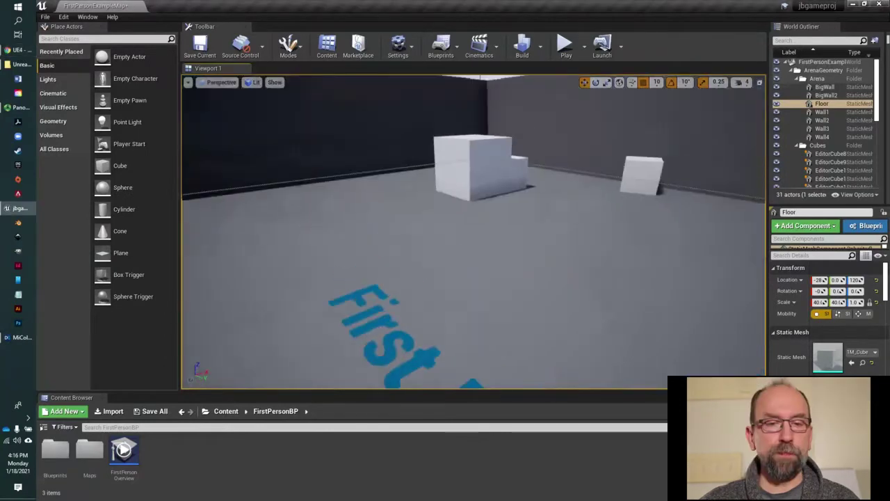
{"action": "right_click_drag", "start_coordinate": [473, 243], "coordinate": [461, 221]}
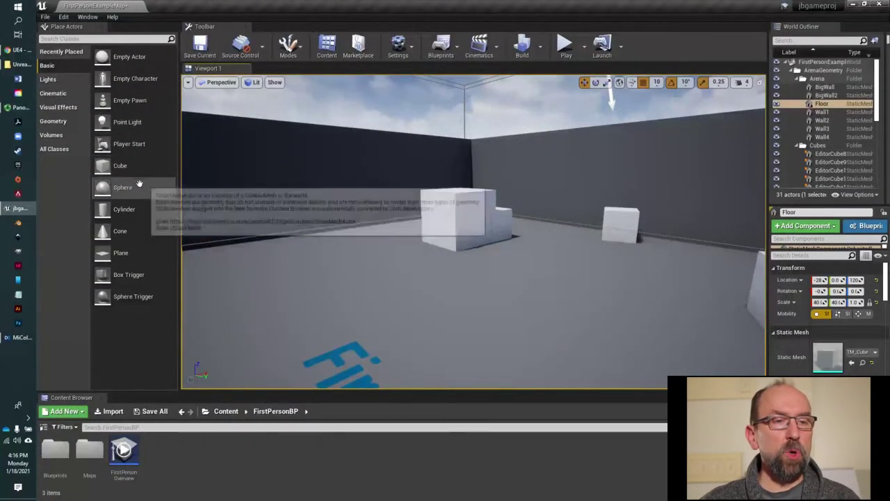
{"action": "left_click", "coordinate": [49, 80]}
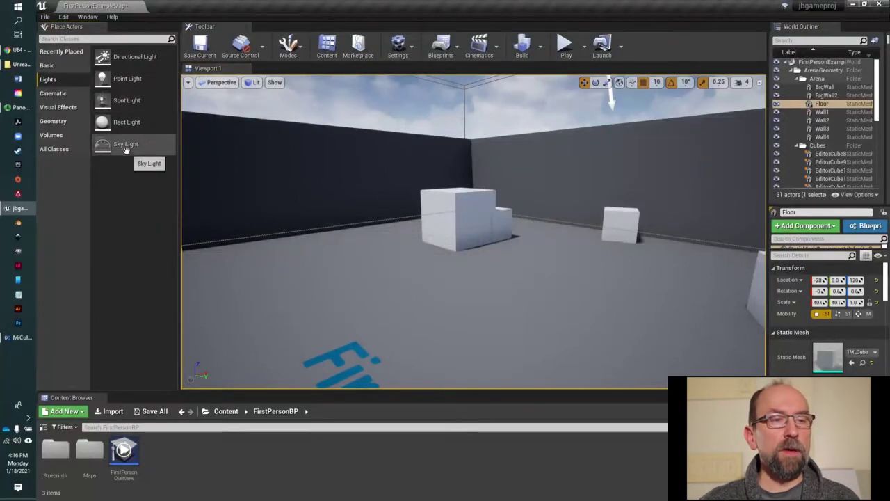
{"action": "left_click", "coordinate": [54, 94]}
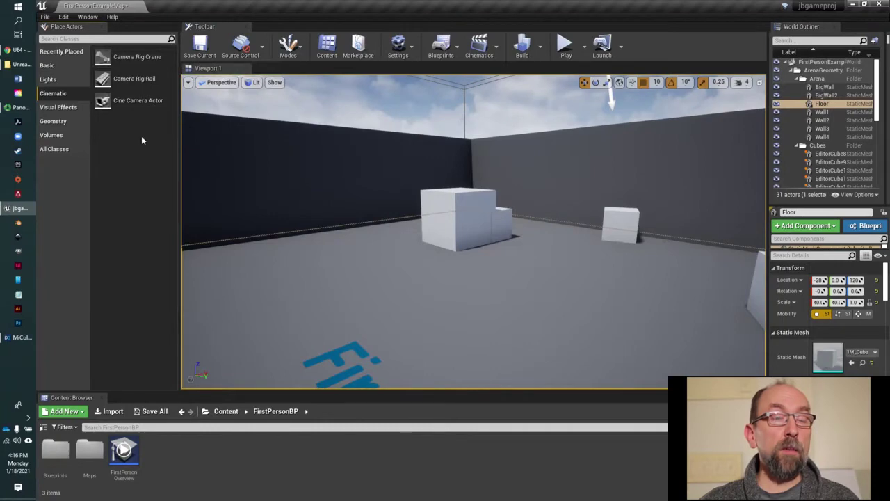
{"action": "left_click", "coordinate": [63, 111]}
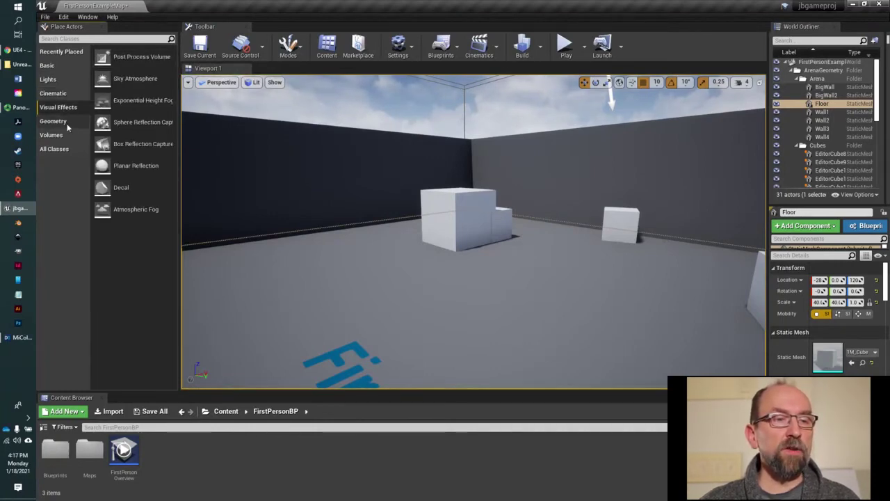
{"action": "left_click", "coordinate": [65, 122]}
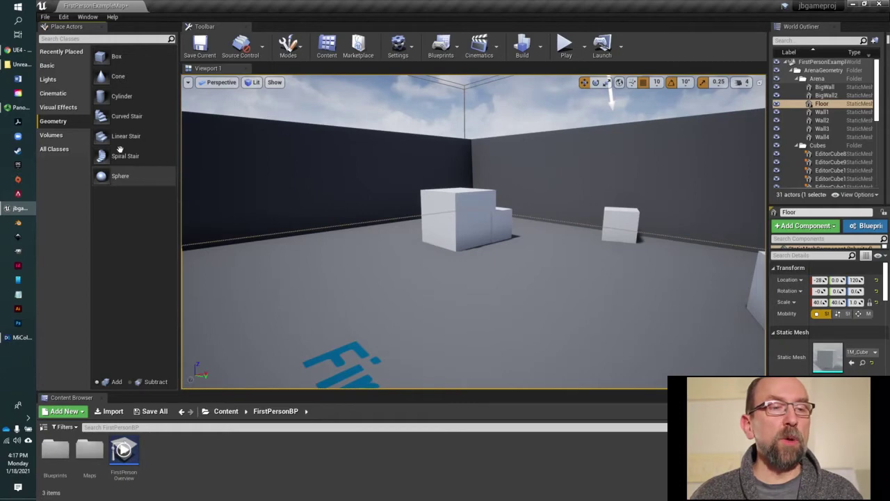
{"action": "left_click", "coordinate": [58, 135]}
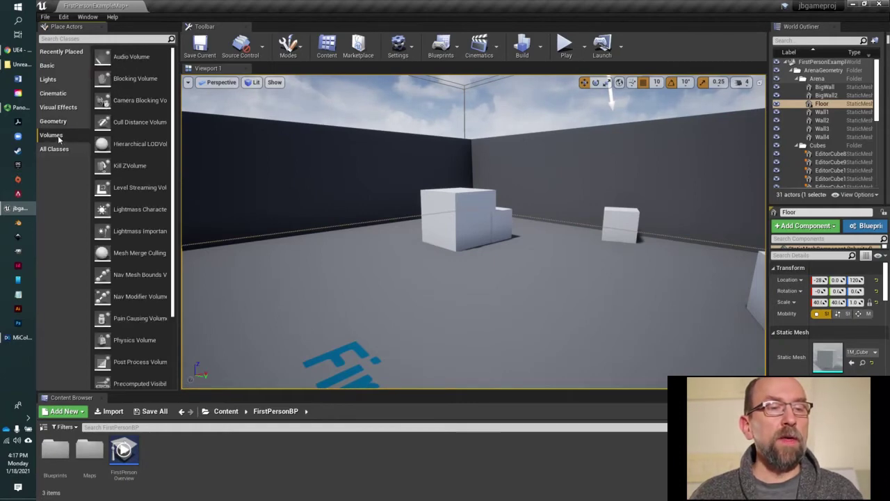
{"action": "scroll", "coordinate": [129, 160], "scroll_direction": "down", "scroll_amount": 2}
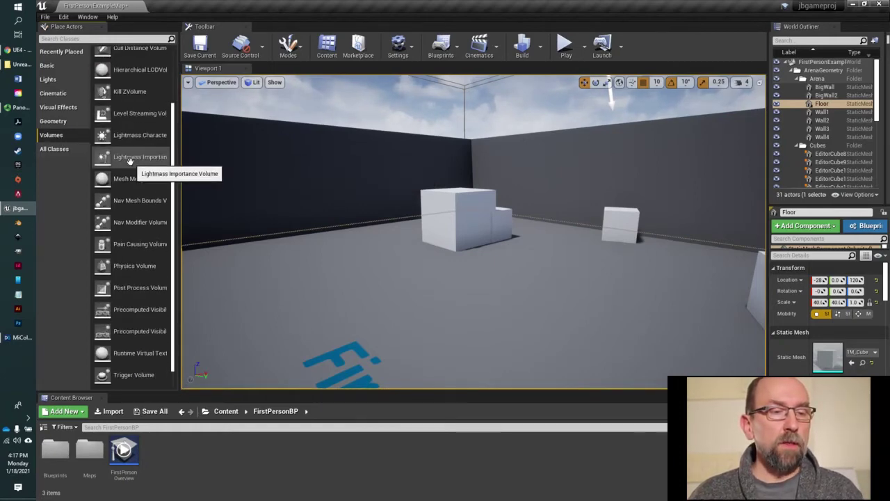
{"action": "scroll", "coordinate": [136, 170], "scroll_direction": "down", "scroll_amount": 1}
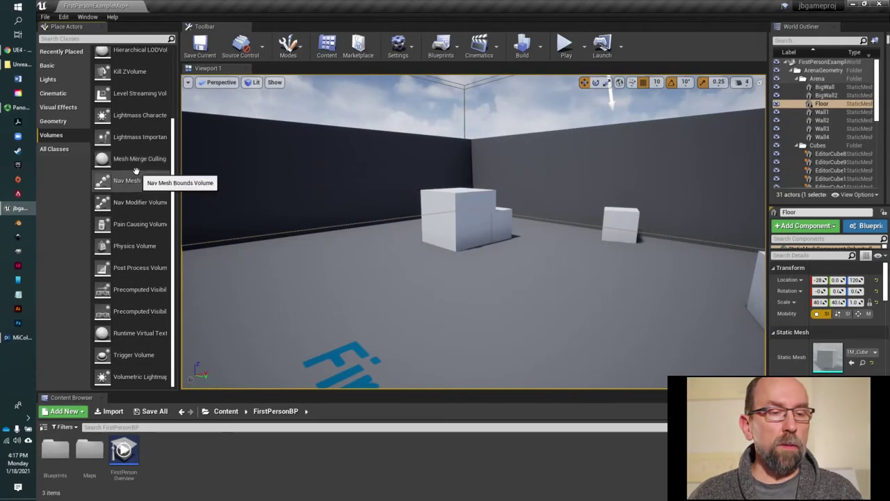
{"action": "scroll", "coordinate": [136, 171], "scroll_direction": "up", "scroll_amount": 3}
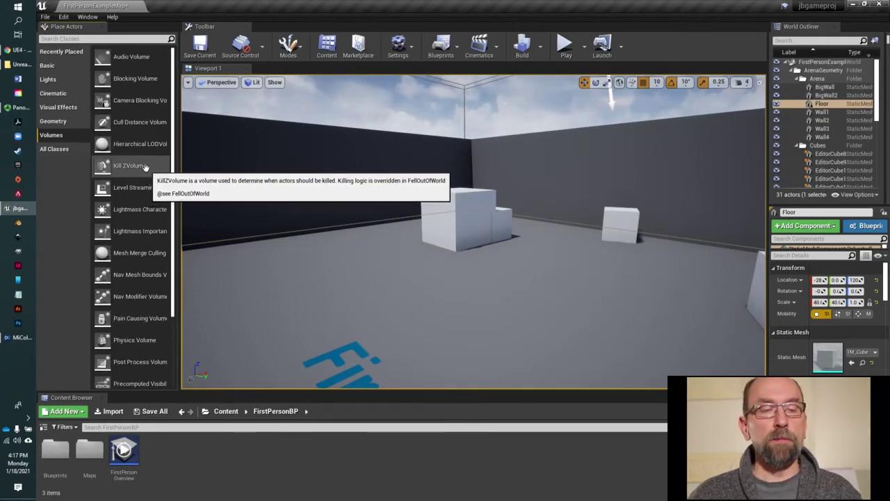
{"action": "left_click", "coordinate": [55, 149]}
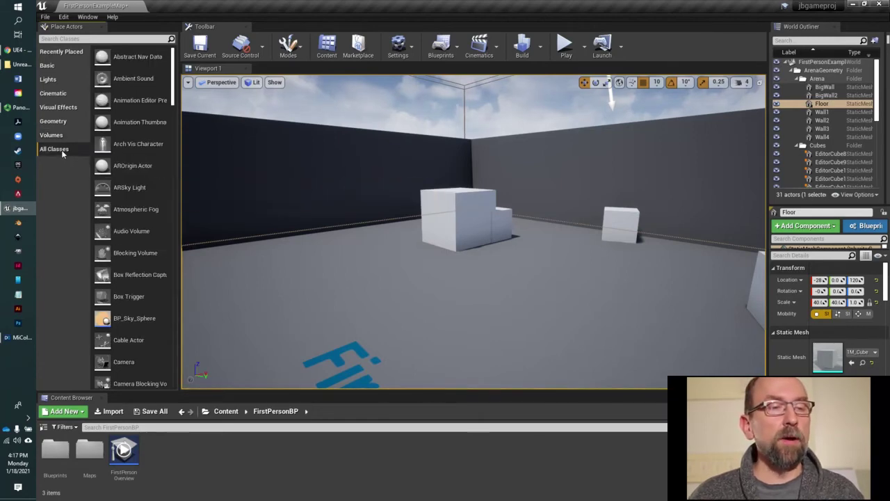
{"action": "left_click", "coordinate": [53, 67]}
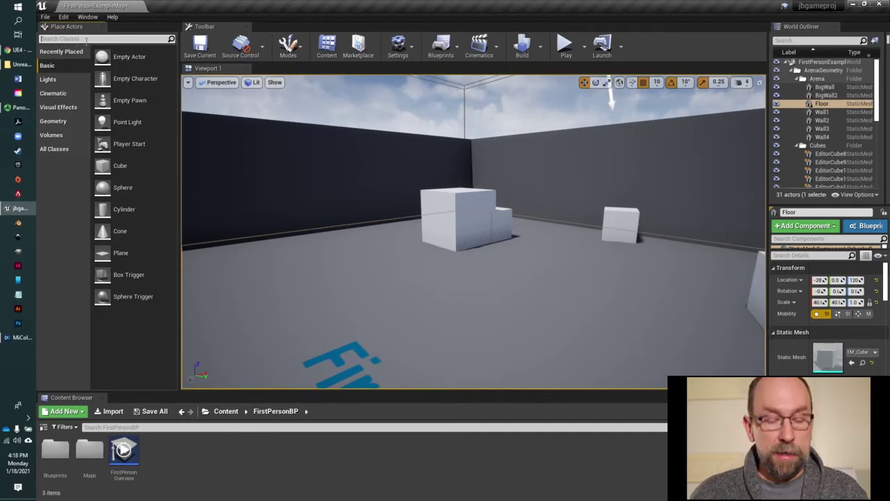
- Search the placeable actors for "cube", place a Cube on the floor near the blue lettering, and raise it to Z 220
{"action": "left_click", "coordinate": [86, 39]}
{"action": "type", "text": "cobe"}
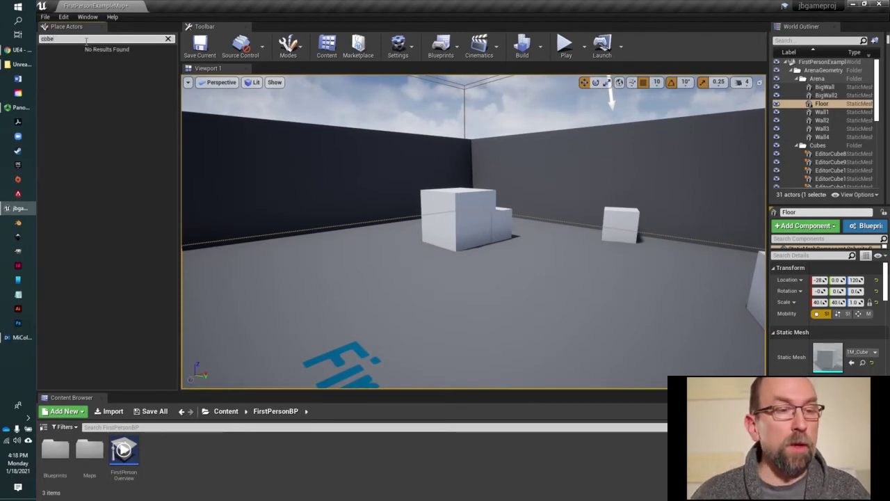
{"action": "key", "text": "BackSpace"}
{"action": "key", "text": "BackSpace"}
{"action": "key", "text": "BackSpace"}
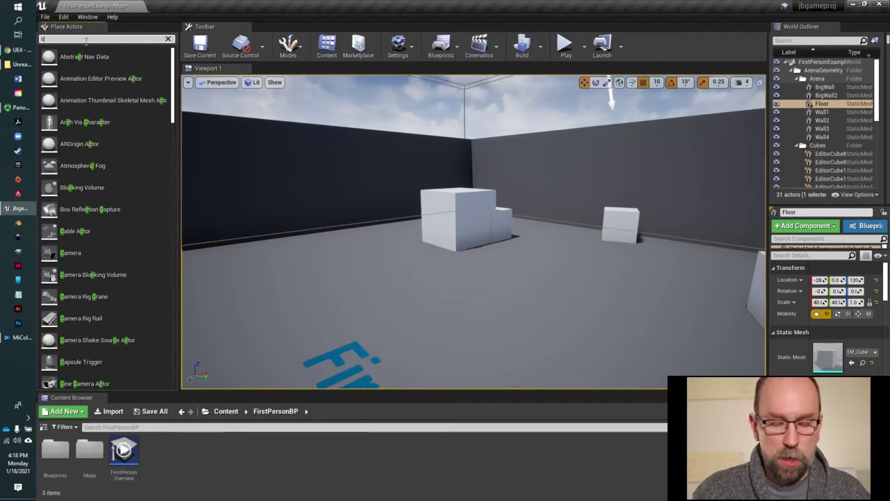
{"action": "type", "text": "ube"}
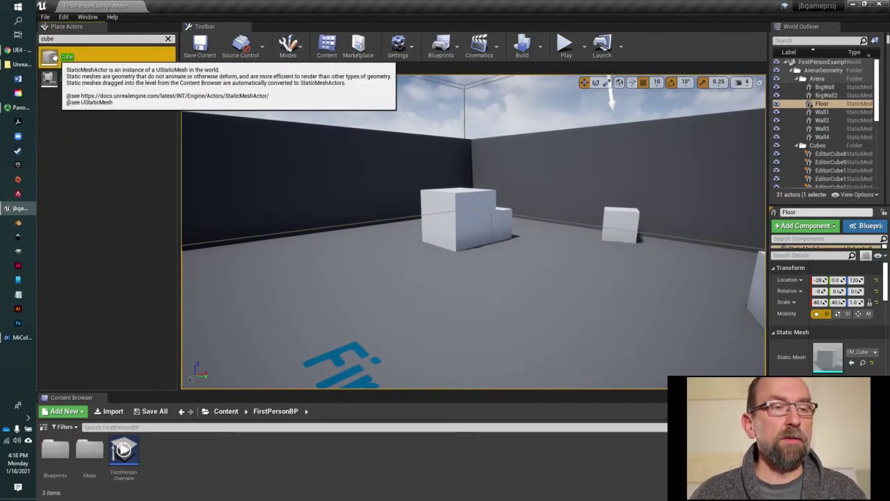
{"action": "left_click_drag", "start_coordinate": [50, 57], "coordinate": [382, 324]}
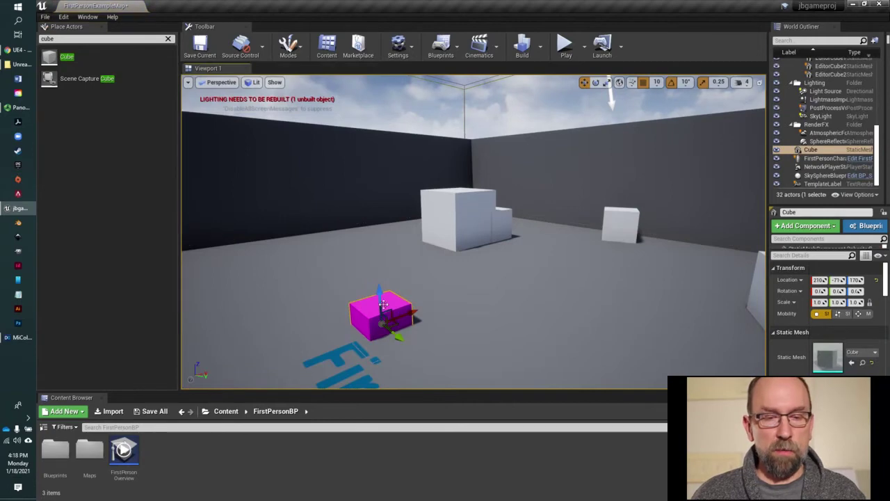
{"action": "left_click_drag", "start_coordinate": [381, 270], "coordinate": [382, 277]}
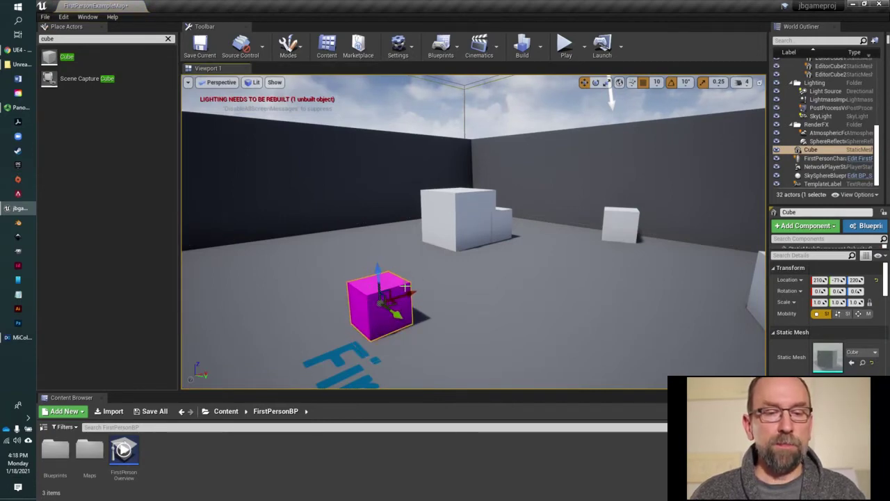
- Assign BaseMaterial to the new cube's material Element 0 and clear the actor search
{"action": "scroll", "coordinate": [800, 361], "scroll_direction": "down", "scroll_amount": 3}
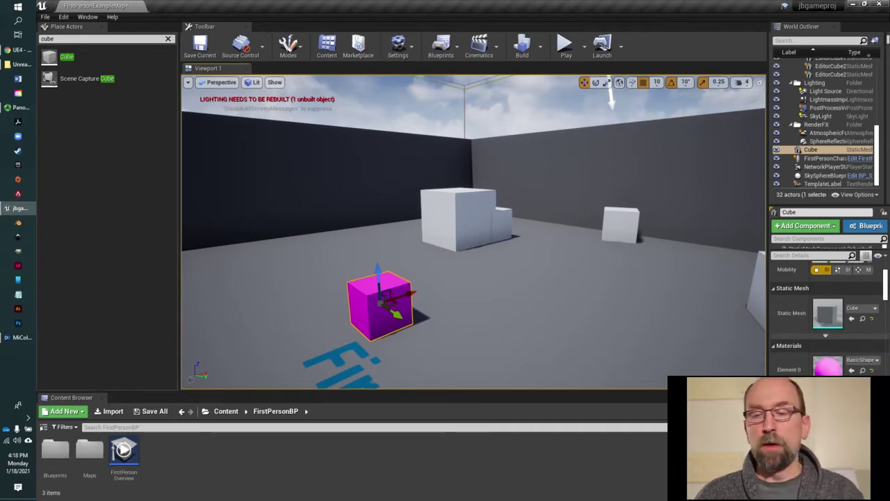
{"action": "left_click", "coordinate": [863, 360]}
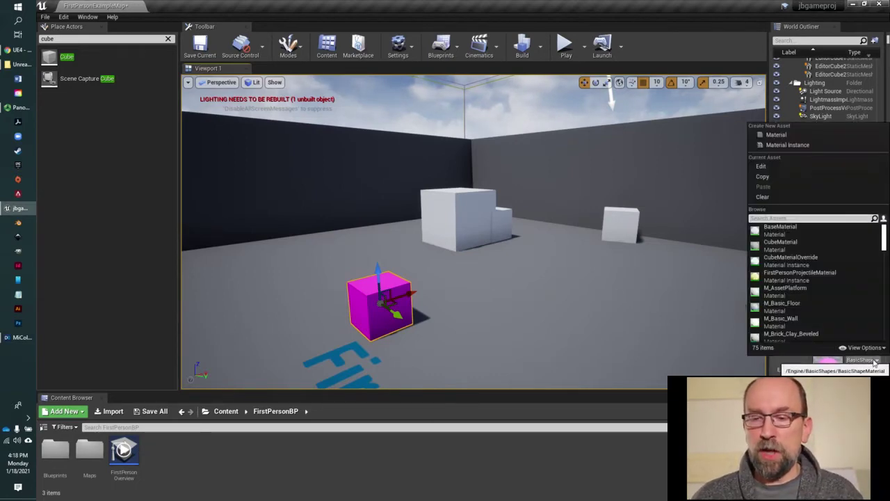
{"action": "left_click", "coordinate": [780, 230]}
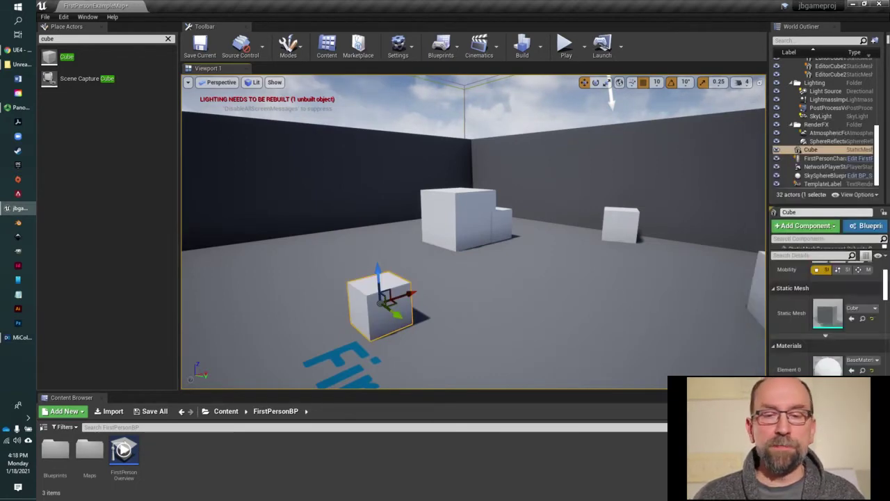
{"action": "left_click", "coordinate": [168, 39]}
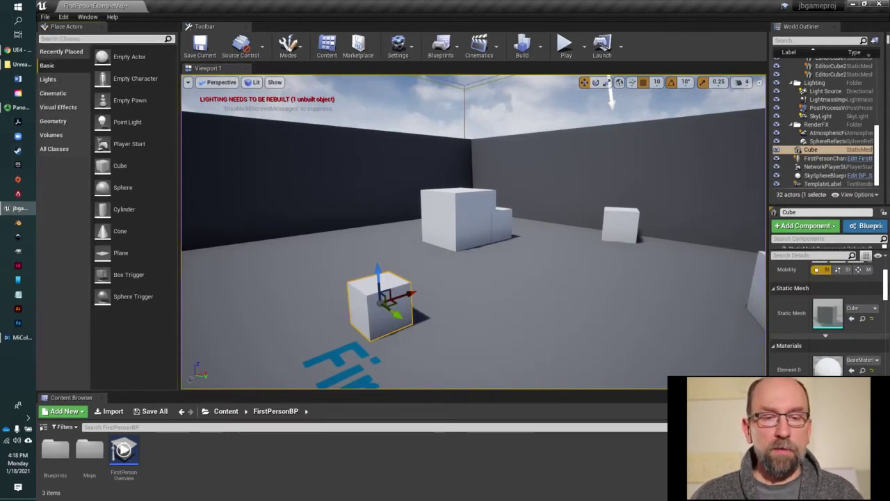
- Reposition the cube in the viewport along its axes to about X 300, Y -590, Z 220
{"action": "right_click_drag", "start_coordinate": [473, 229], "coordinate": [452, 284]}
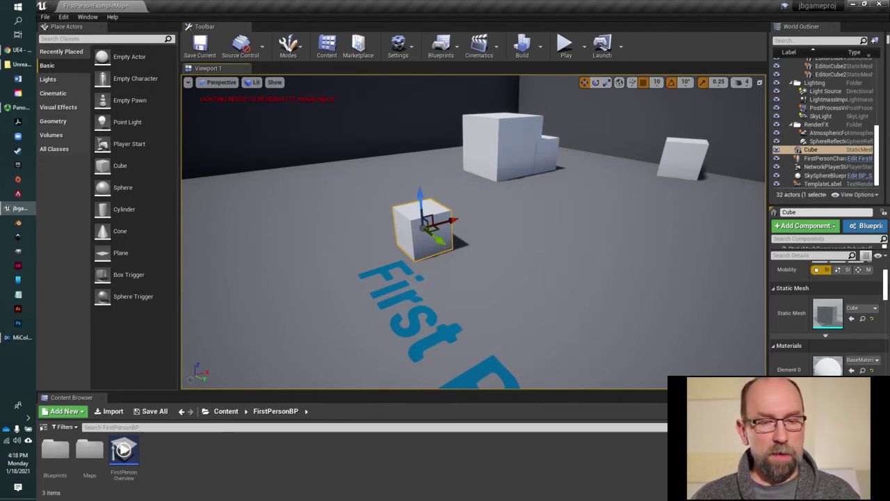
{"action": "left_click_drag", "start_coordinate": [418, 195], "coordinate": [413, 154]}
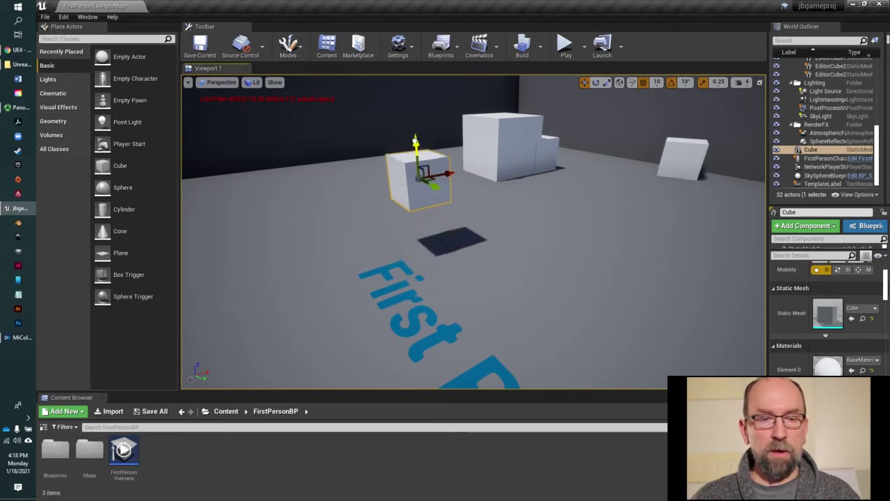
{"action": "left_click_drag", "start_coordinate": [448, 178], "coordinate": [426, 274]}
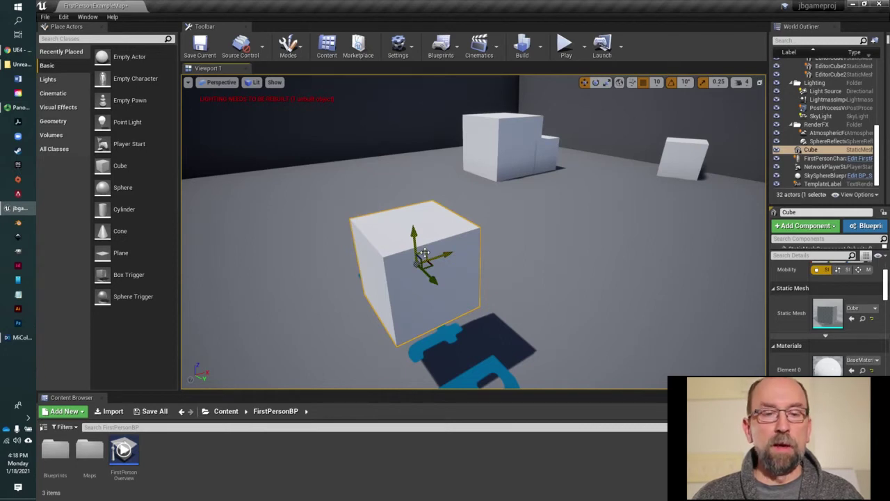
{"action": "left_click_drag", "start_coordinate": [425, 252], "coordinate": [476, 191]}
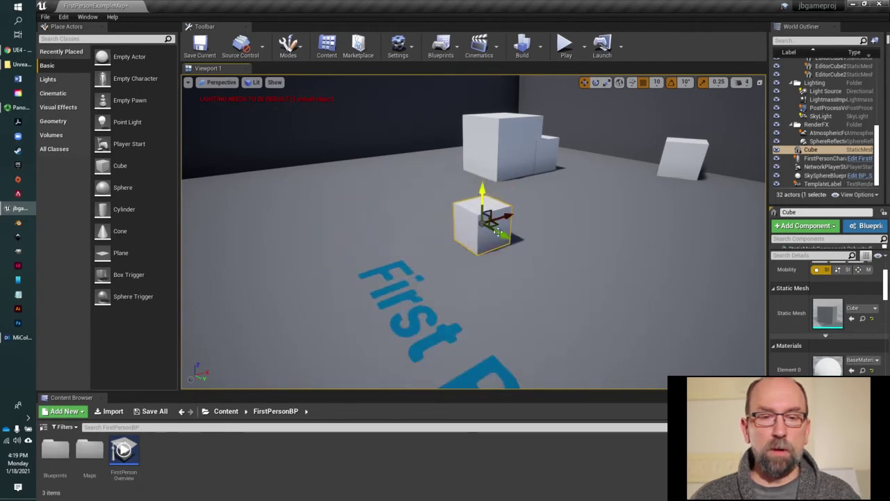
{"action": "mouse_move", "coordinate": [500, 233]}
{"action": "left_mouse_down"}
{"action": "mouse_move", "coordinate": [403, 252]}
{"action": "mouse_move", "coordinate": [497, 239]}
{"action": "left_mouse_up"}
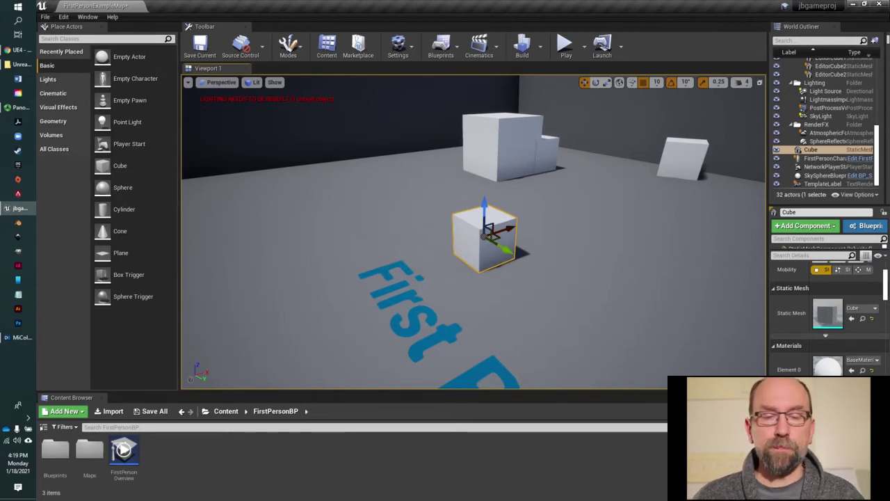
- Widen the area holding the actor list and the cube's details so its full transform fields fit
{"action": "mouse_move", "coordinate": [485, 236]}
{"action": "right_mouse_down"}
{"action": "mouse_move", "coordinate": [591, 233]}
{"action": "mouse_move", "coordinate": [487, 271]}
{"action": "mouse_move", "coordinate": [516, 254]}
{"action": "mouse_move", "coordinate": [497, 233]}
{"action": "right_mouse_up"}
{"action": "key", "text": "w"}
{"action": "key", "text": "w"}
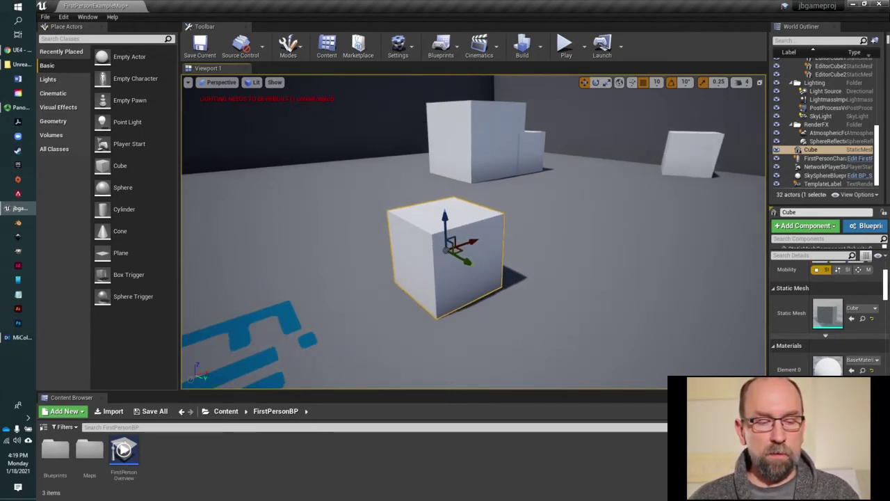
{"action": "left_click_drag", "start_coordinate": [768, 264], "coordinate": [619, 264]}
{"action": "scroll", "coordinate": [704, 277], "scroll_direction": "up", "scroll_amount": 1}
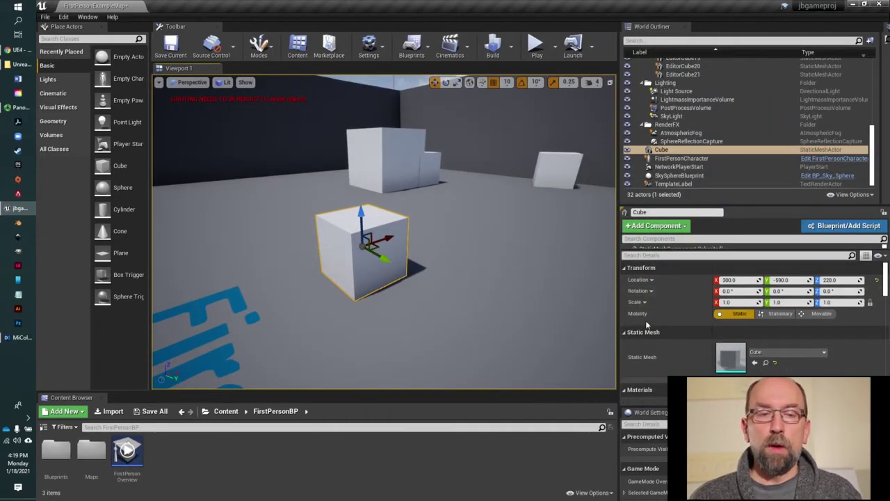
- Rename the selected Cube actor to HomeCube and select it in the actor list
{"action": "left_click", "coordinate": [662, 151]}
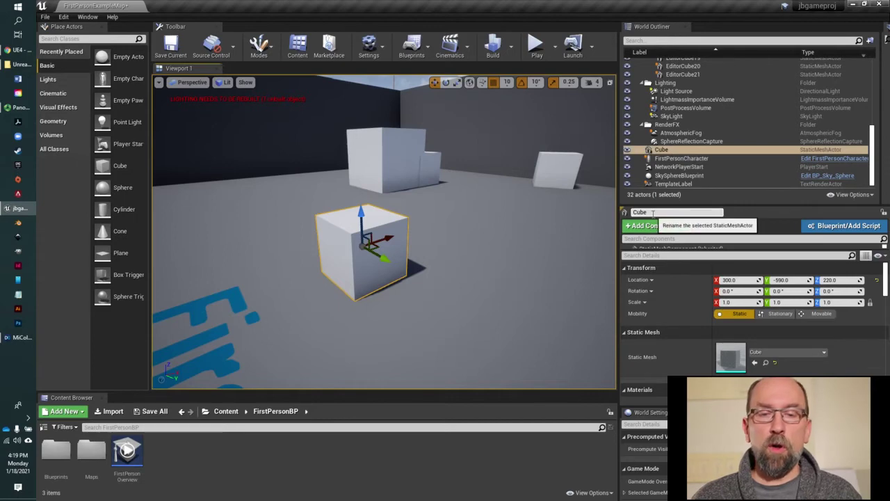
{"action": "left_click_drag", "start_coordinate": [655, 213], "coordinate": [625, 215]}
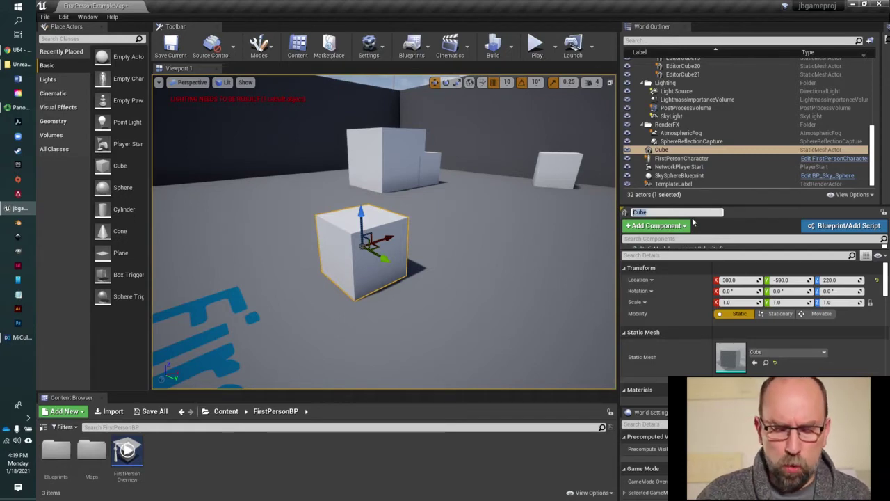
{"action": "type", "text": "Home"}
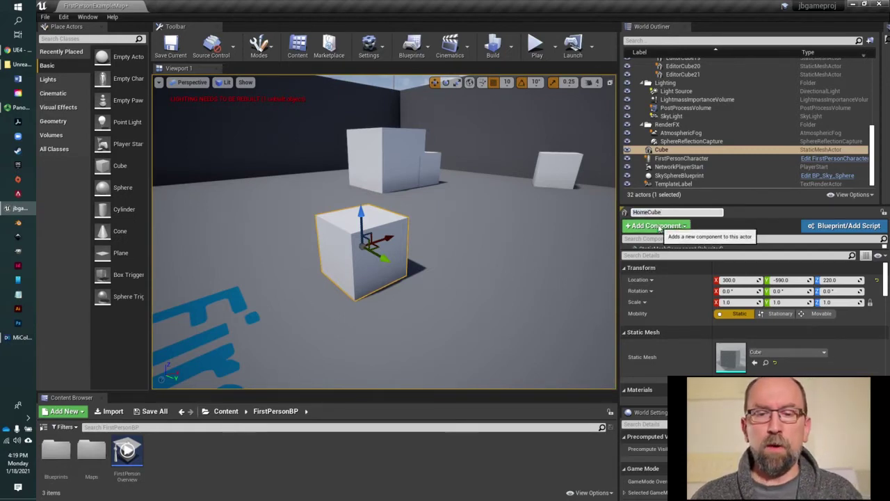
{"action": "key", "text": "Return"}
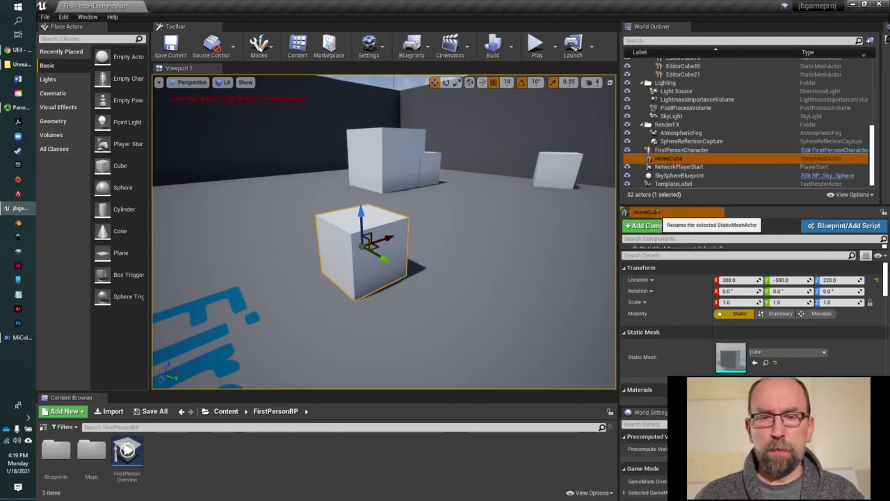
{"action": "left_click", "coordinate": [672, 159]}
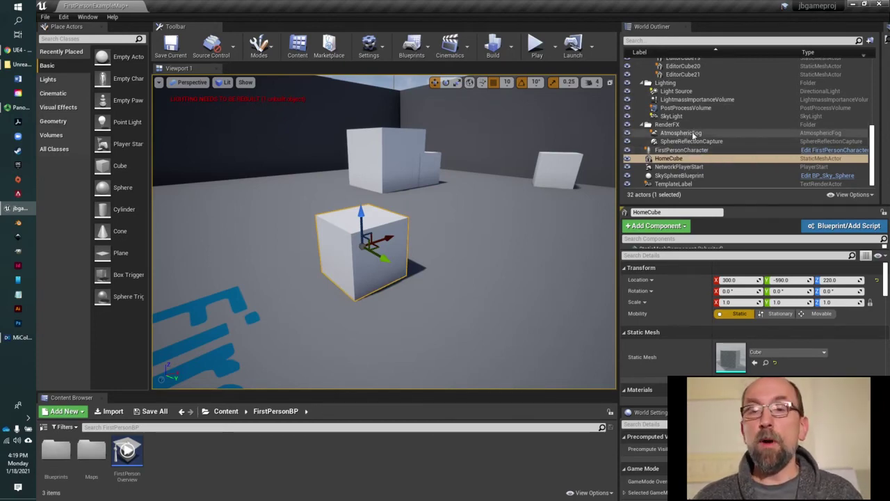
- Shift HomeCube by adjusting its location values to about X 282, Y -594, Z 246
{"action": "left_click_drag", "start_coordinate": [384, 259], "coordinate": [388, 262]}
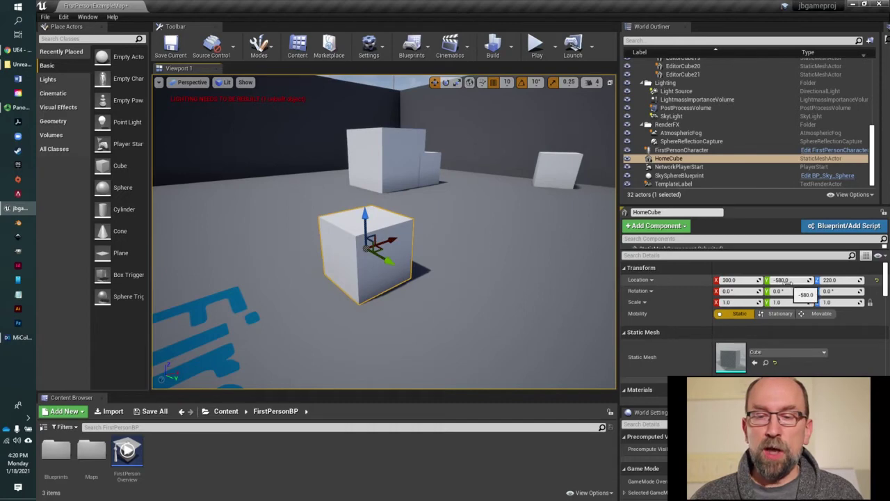
{"action": "left_click_drag", "start_coordinate": [791, 281], "coordinate": [874, 279]}
{"action": "left_click_drag", "start_coordinate": [739, 280], "coordinate": [726, 280]}
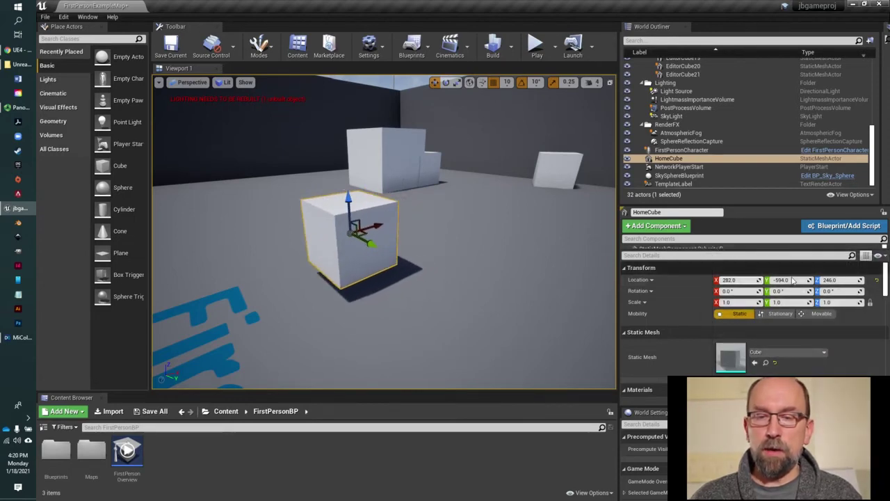
- Reset HomeCube's location to zero and move it in the viewport to X 0, Y -300, Z 220
{"action": "left_click_drag", "start_coordinate": [843, 281], "coordinate": [828, 279]}
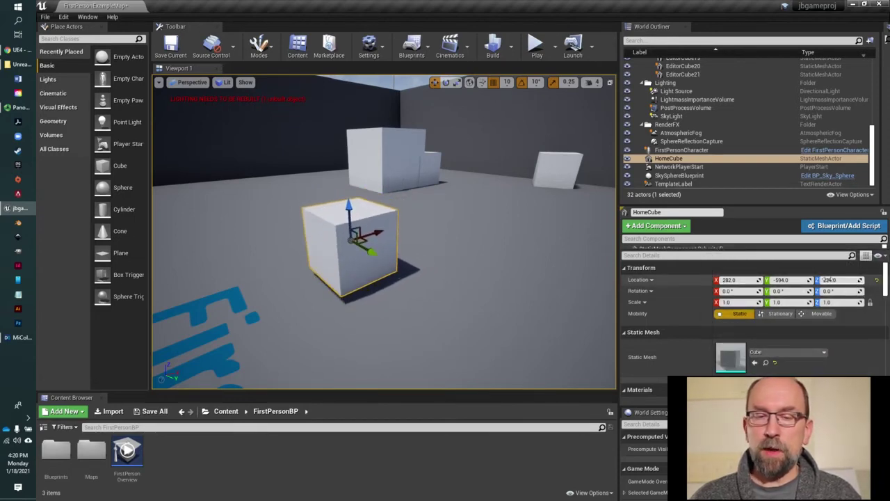
{"action": "left_click", "coordinate": [877, 282]}
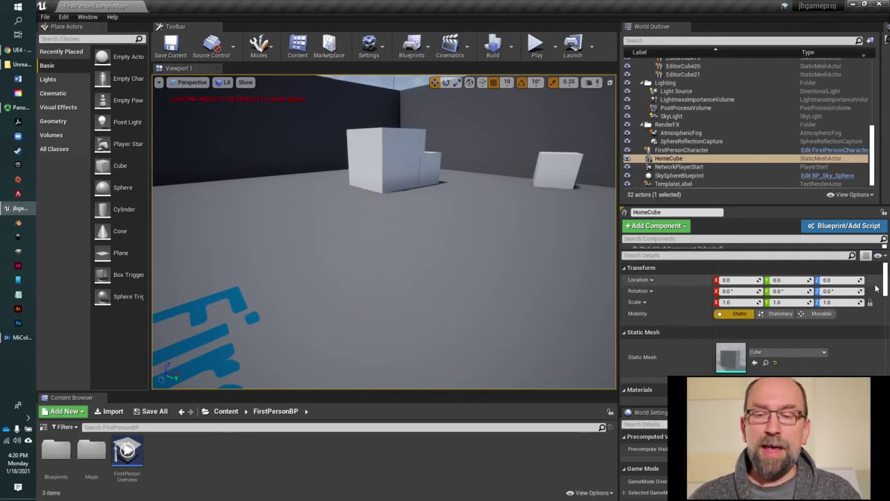
{"action": "right_click_drag", "start_coordinate": [384, 232], "coordinate": [456, 243]}
{"action": "scroll", "coordinate": [156, 260], "scroll_direction": "down", "scroll_amount": 3}
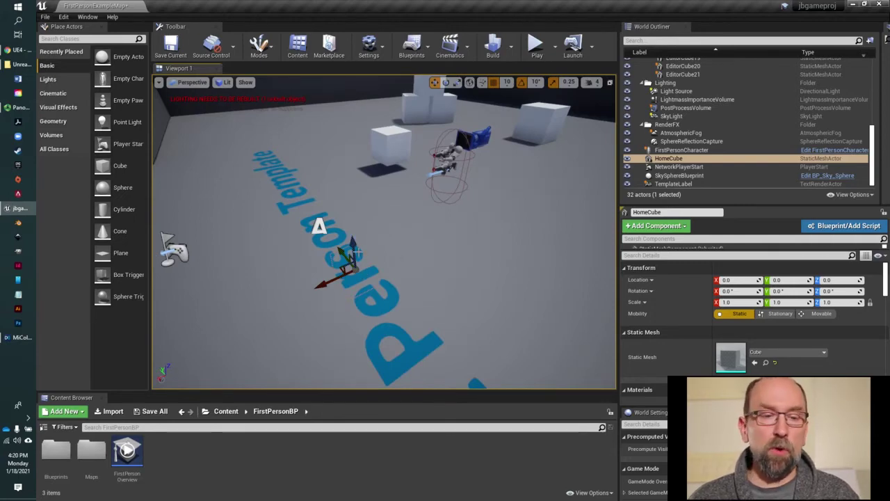
{"action": "left_click_drag", "start_coordinate": [355, 245], "coordinate": [424, 272]}
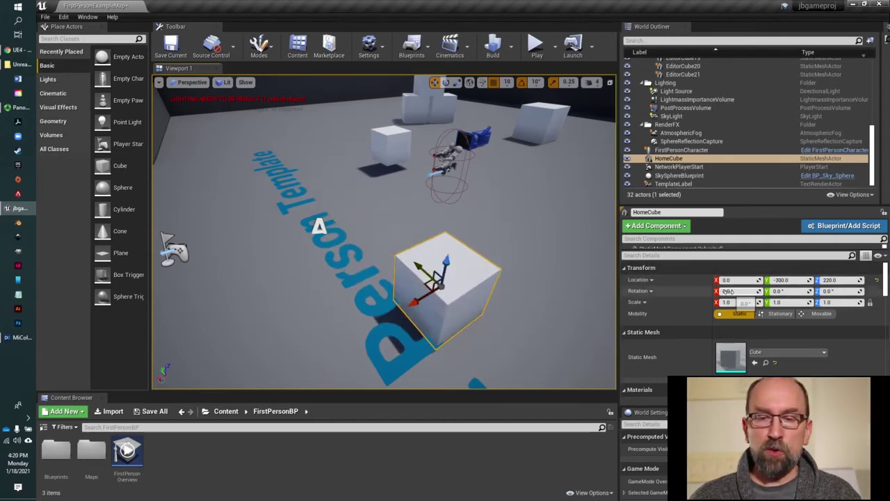
- Rotate HomeCube slightly about its X and Y axes by adjusting the rotation values, and reset its rotation to zero
{"action": "left_click_drag", "start_coordinate": [737, 291], "coordinate": [744, 292]}
{"action": "left_click_drag", "start_coordinate": [799, 292], "coordinate": [804, 292]}
{"action": "left_click", "coordinate": [877, 291]}
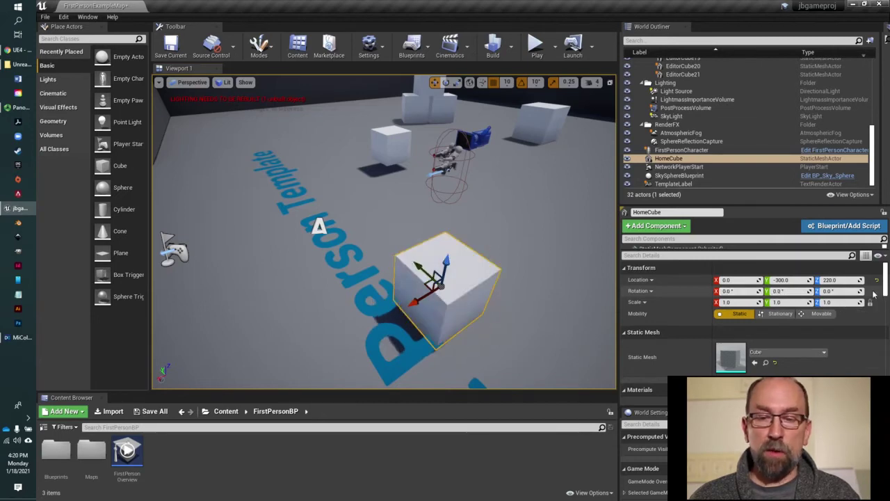
- Scale HomeCube to about X 1.91, Y 0.3225, Z 1.3275 and move it along the Y axis to -270
{"action": "left_click_drag", "start_coordinate": [737, 301], "coordinate": [754, 301]}
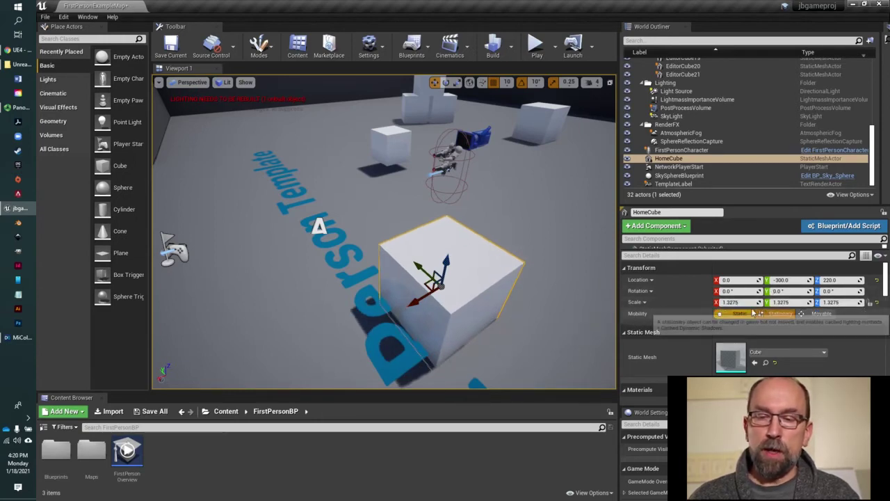
{"action": "mouse_move", "coordinate": [750, 302]}
{"action": "left_mouse_down"}
{"action": "mouse_move", "coordinate": [786, 304]}
{"action": "mouse_move", "coordinate": [751, 301]}
{"action": "left_mouse_up"}
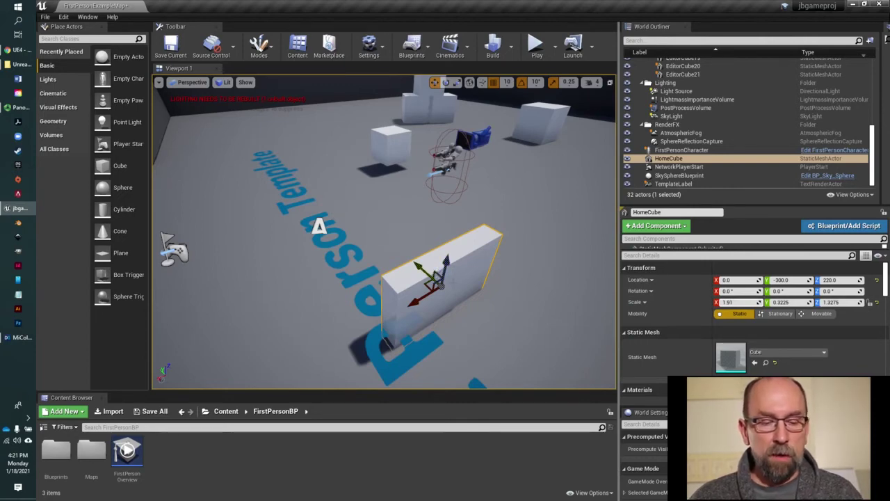
{"action": "key", "text": "e"}
{"action": "key", "text": "r"}
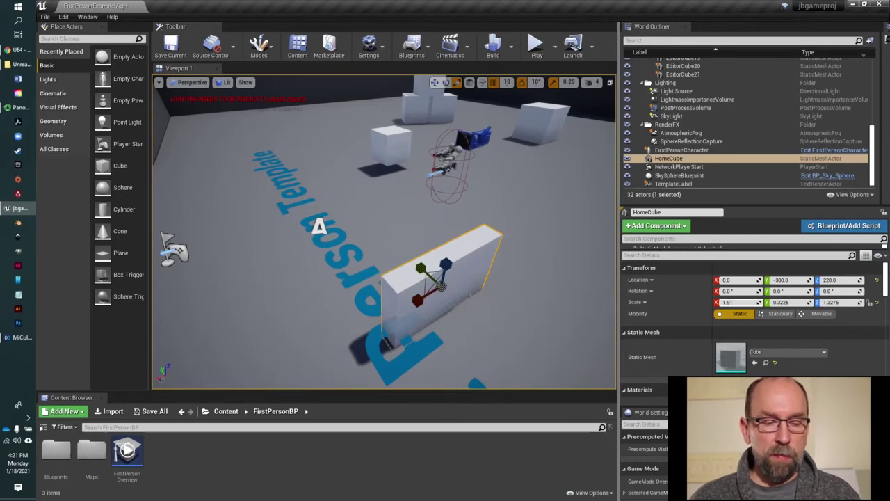
{"action": "key", "text": "w"}
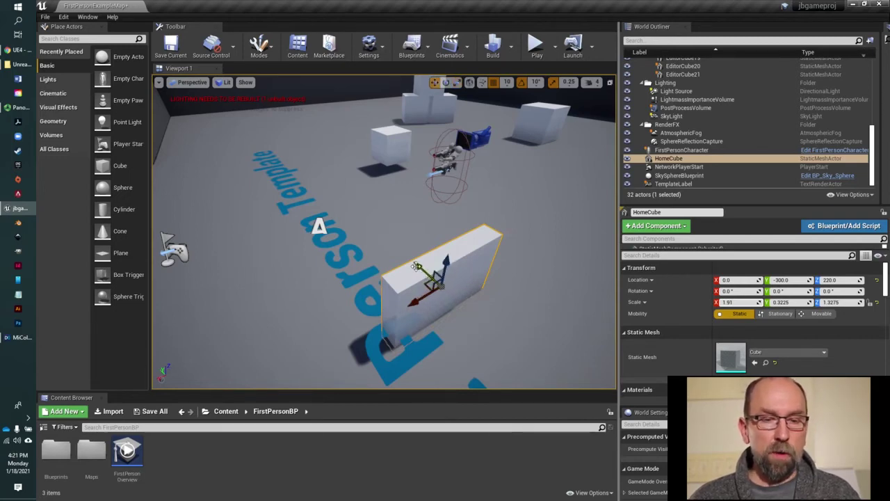
{"action": "mouse_move", "coordinate": [416, 267]}
{"action": "left_mouse_down"}
{"action": "mouse_move", "coordinate": [340, 206]}
{"action": "mouse_move", "coordinate": [402, 243]}
{"action": "mouse_move", "coordinate": [406, 256]}
{"action": "left_mouse_up"}
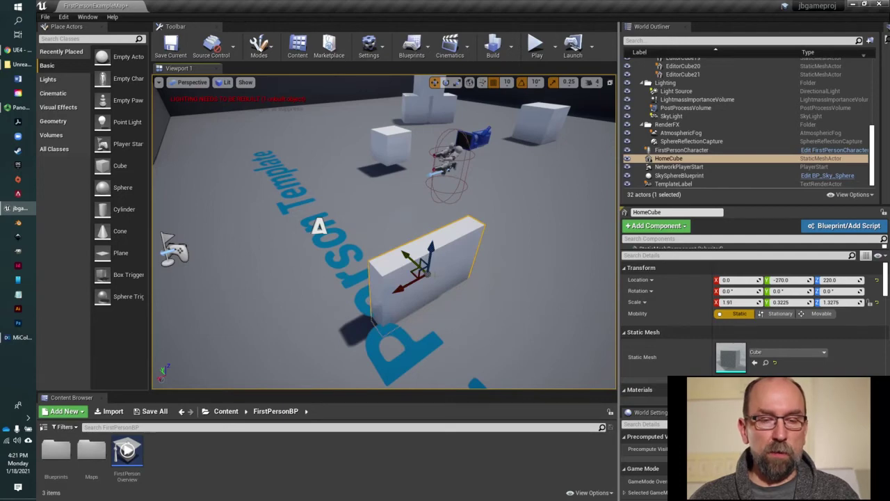
- Tilt HomeCube freely around several axes with the rotate gizmo and restore its default rotation
{"action": "key", "text": "e"}
{"action": "left_click_drag", "start_coordinate": [454, 316], "coordinate": [424, 319]}
{"action": "left_click_drag", "start_coordinate": [441, 248], "coordinate": [397, 292]}
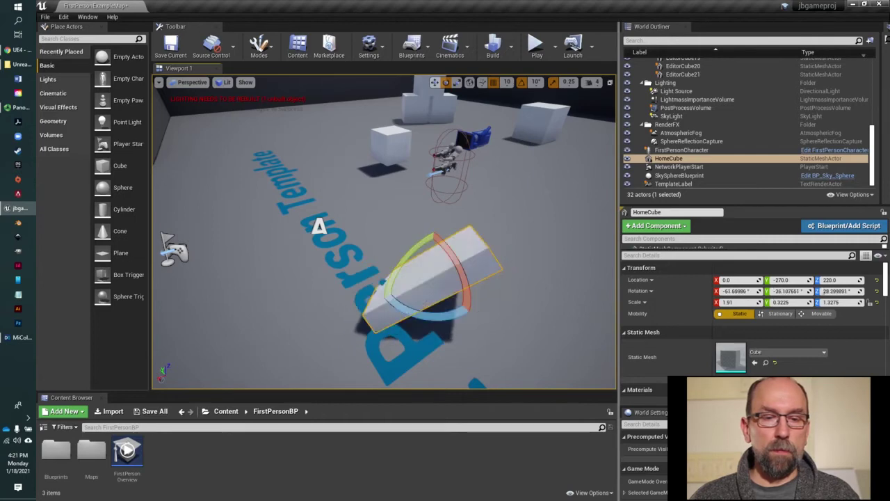
{"action": "left_click", "coordinate": [877, 291]}
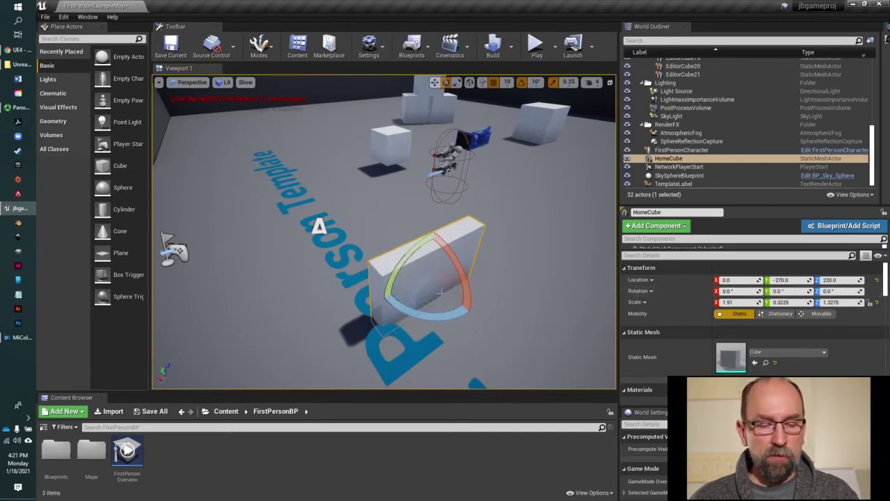
- Stretch HomeCube into a thin wall with the scale gizmo, using scale X 4.0, Y 0.25, Z 3.0
{"action": "key", "text": "w"}
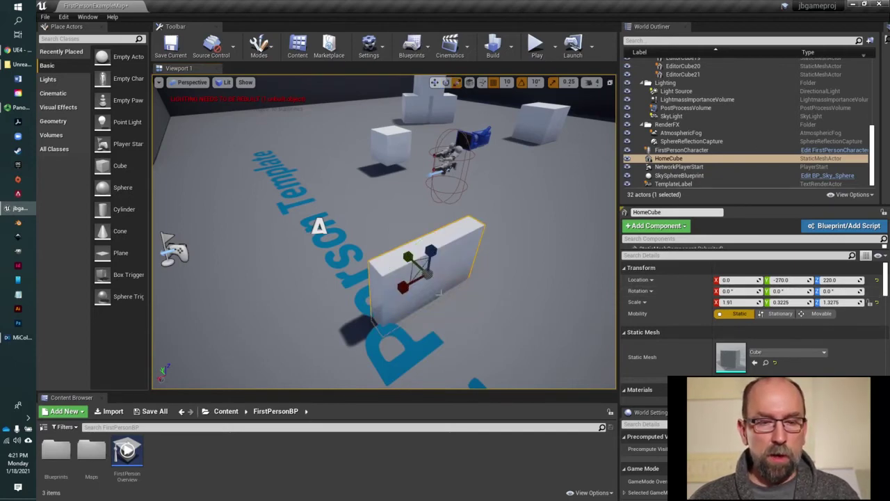
{"action": "left_click_drag", "start_coordinate": [409, 259], "coordinate": [376, 301]}
{"action": "left_click_drag", "start_coordinate": [431, 252], "coordinate": [422, 269]}
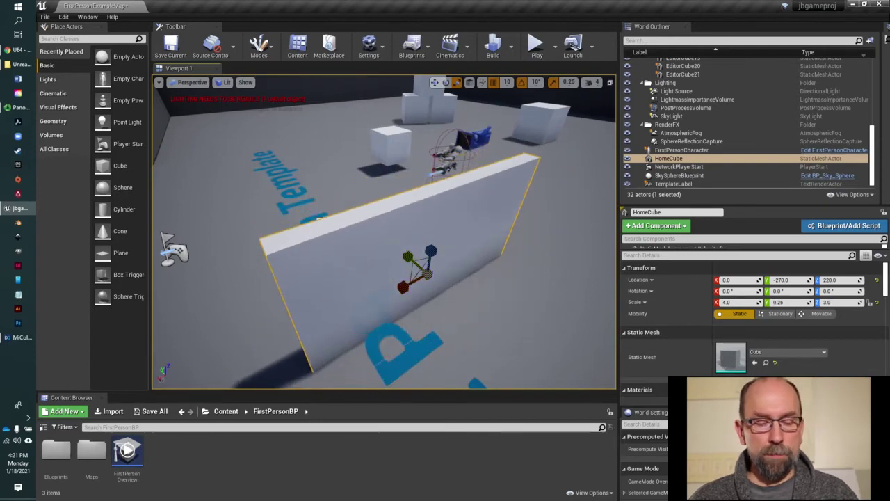
- Move the wall-shaped HomeCube in the viewport to X -100, Y -260 and raise it to Z 310
{"action": "key", "text": "w"}
{"action": "left_click_drag", "start_coordinate": [412, 261], "coordinate": [359, 304]}
{"action": "left_click_drag", "start_coordinate": [376, 272], "coordinate": [443, 262]}
{"action": "right_click_drag", "start_coordinate": [443, 261], "coordinate": [337, 275]}
{"action": "key", "text": "w"}
{"action": "key", "text": "s"}
{"action": "key", "text": "w"}
{"action": "left_click_drag", "start_coordinate": [347, 252], "coordinate": [348, 206]}
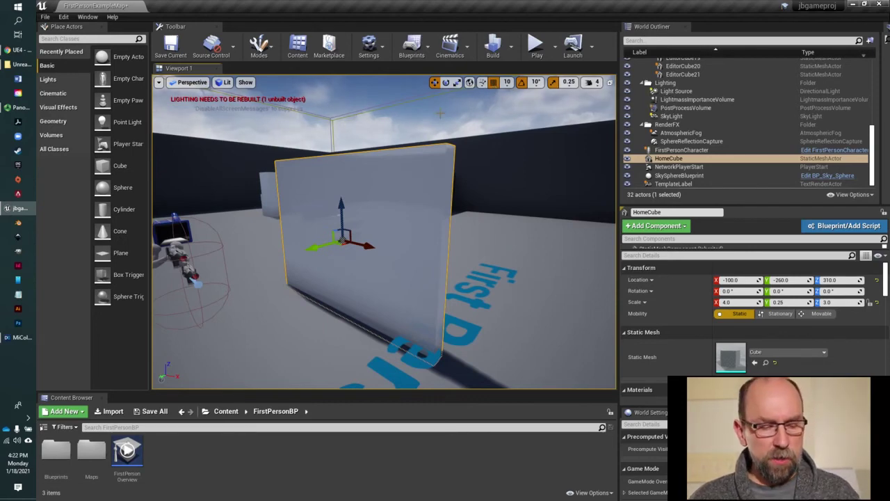
- Hide the viewport's toolbar and show it again
{"action": "key", "text": "ctrl+shift+t"}
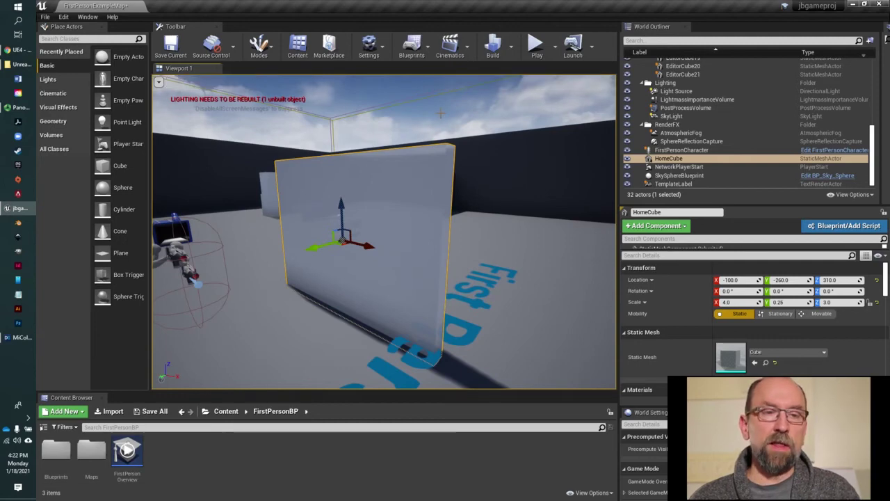
{"action": "key", "text": "ctrl+shift+t"}
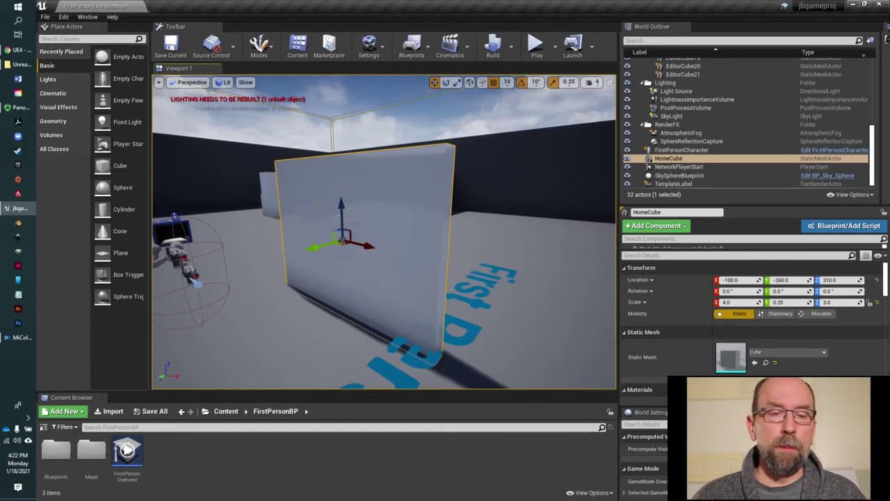
- Rotate HomeCube about 30° around the Z axis with the rotate gizmo
{"action": "mouse_move", "coordinate": [331, 217]}
{"action": "right_mouse_down"}
{"action": "mouse_move", "coordinate": [360, 235]}
{"action": "mouse_move", "coordinate": [342, 219]}
{"action": "right_mouse_up"}
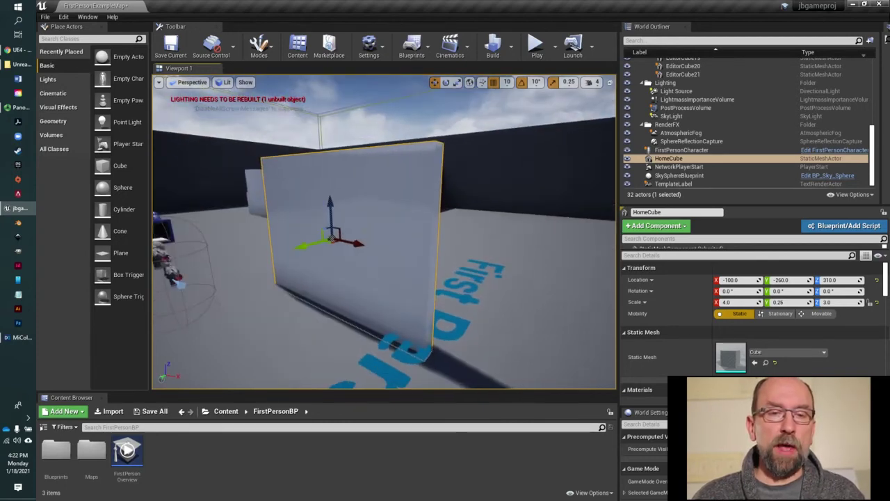
{"action": "left_click", "coordinate": [471, 87]}
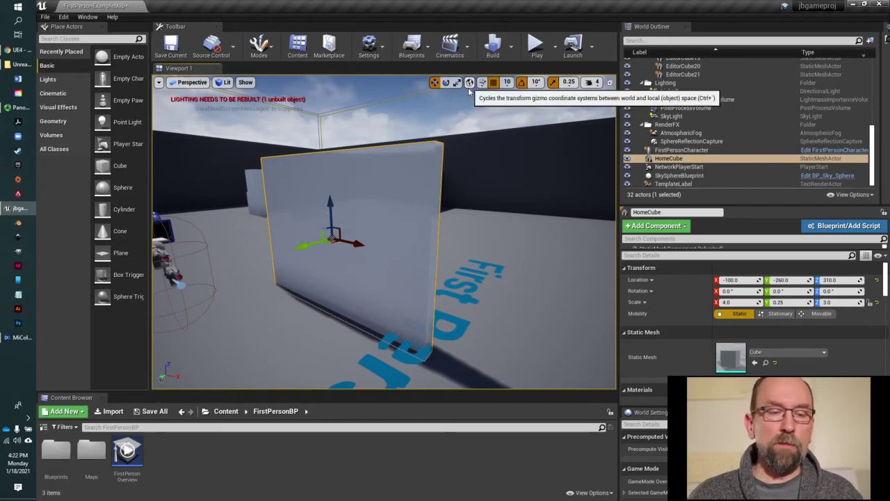
{"action": "key", "text": "e"}
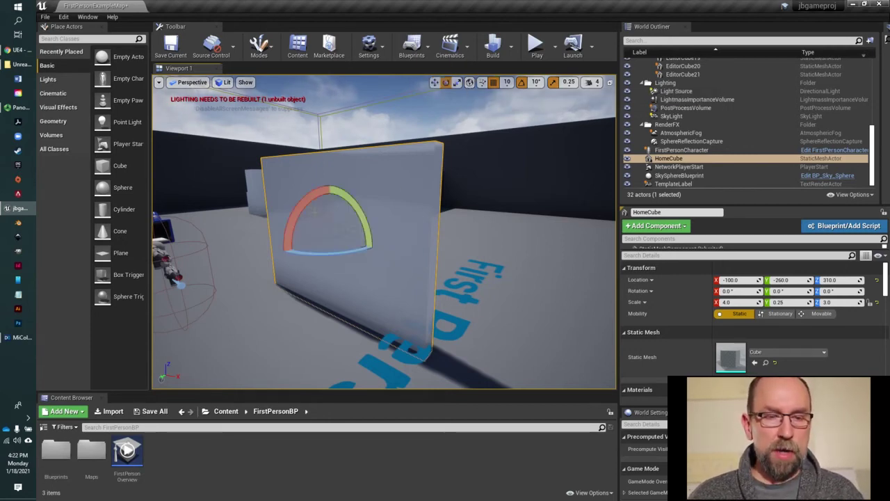
{"action": "left_click_drag", "start_coordinate": [356, 253], "coordinate": [323, 263]}
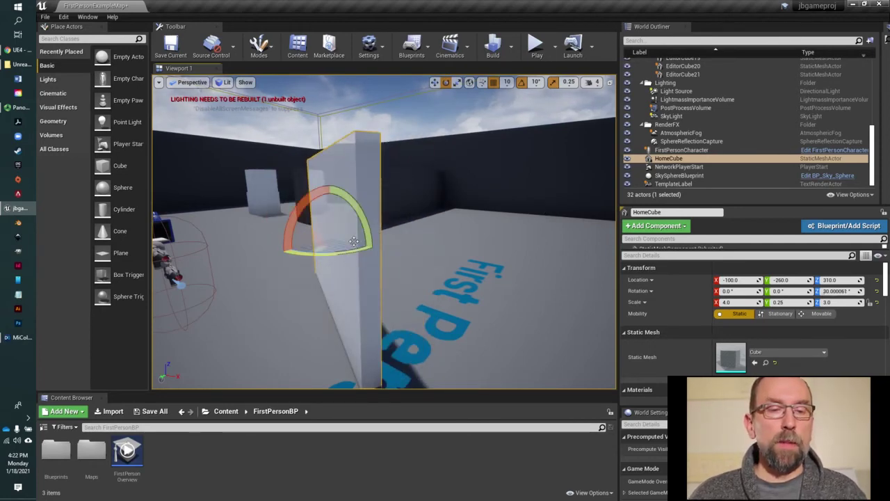
- Move the rotated HomeCube along the world X and Y axes to X 80, Y -370
{"action": "key", "text": "w"}
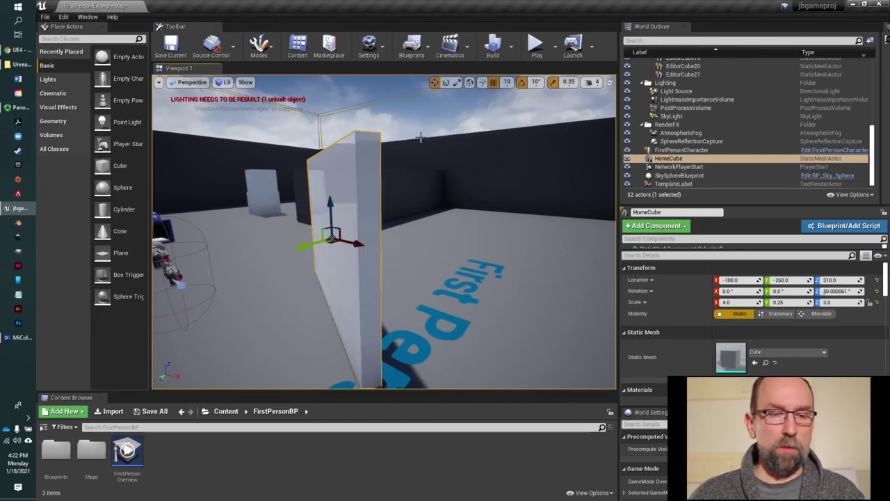
{"action": "left_click_drag", "start_coordinate": [354, 251], "coordinate": [472, 271]}
{"action": "left_click_drag", "start_coordinate": [406, 265], "coordinate": [436, 252]}
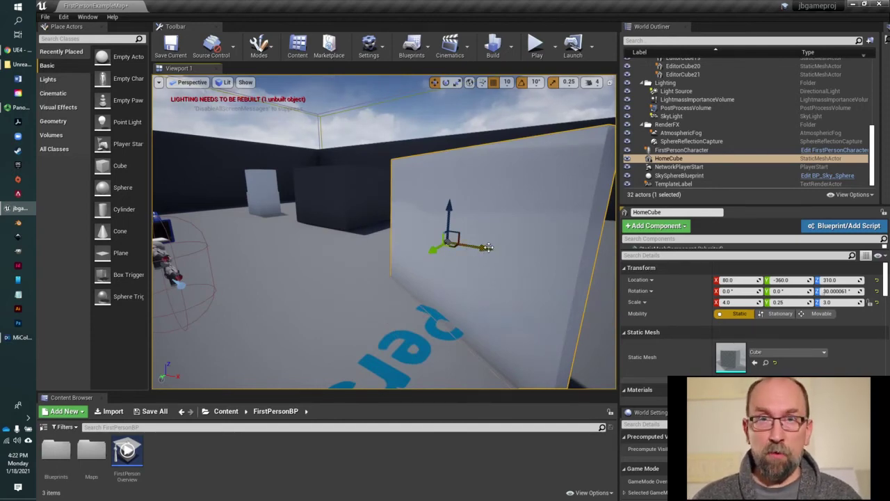
{"action": "left_click_drag", "start_coordinate": [433, 250], "coordinate": [434, 296]}
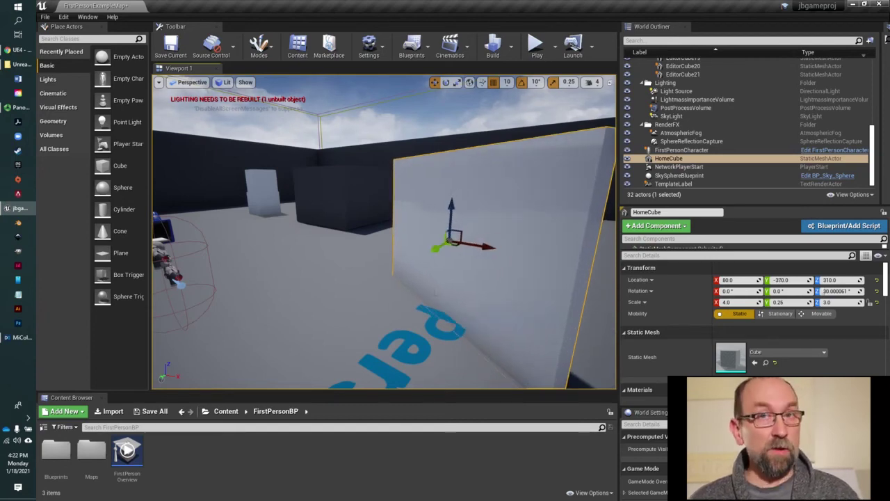
- Switch the transform gizmo to local space and shift HomeCube along its own Y axis to about X 115, Y -431
{"action": "left_click", "coordinate": [469, 82]}
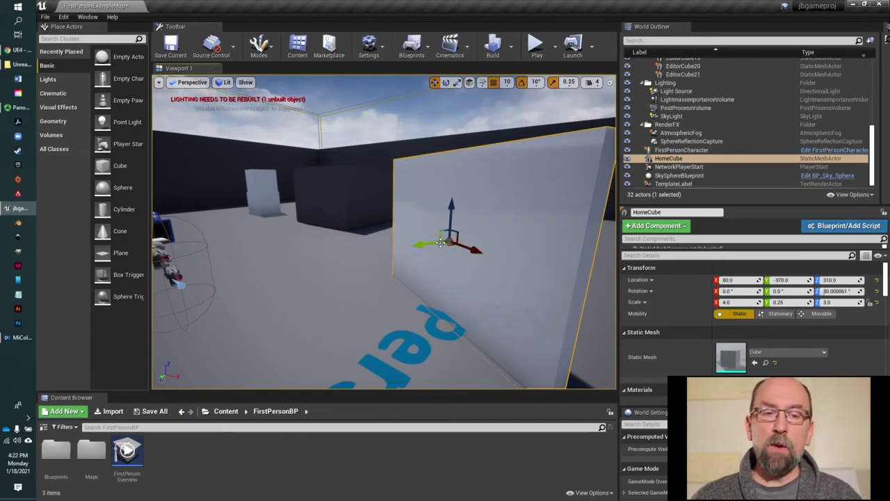
{"action": "left_click", "coordinate": [470, 83]}
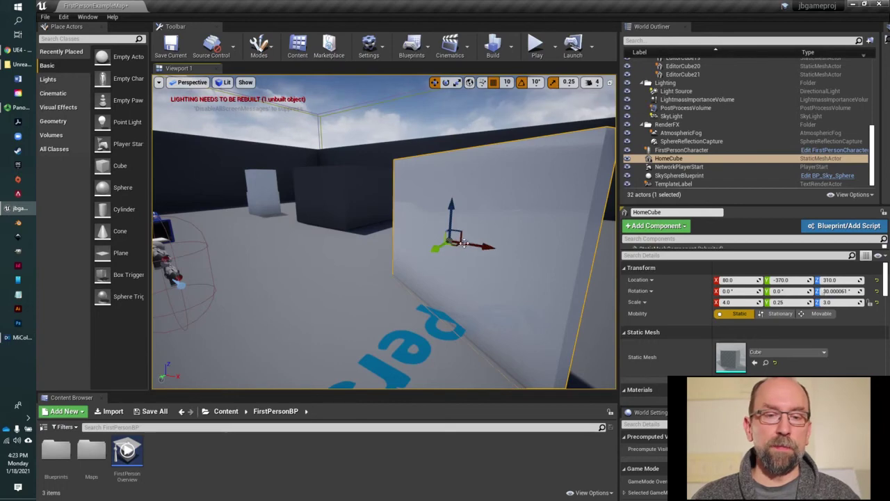
{"action": "left_click", "coordinate": [470, 83]}
{"action": "left_click_drag", "start_coordinate": [421, 244], "coordinate": [452, 242]}
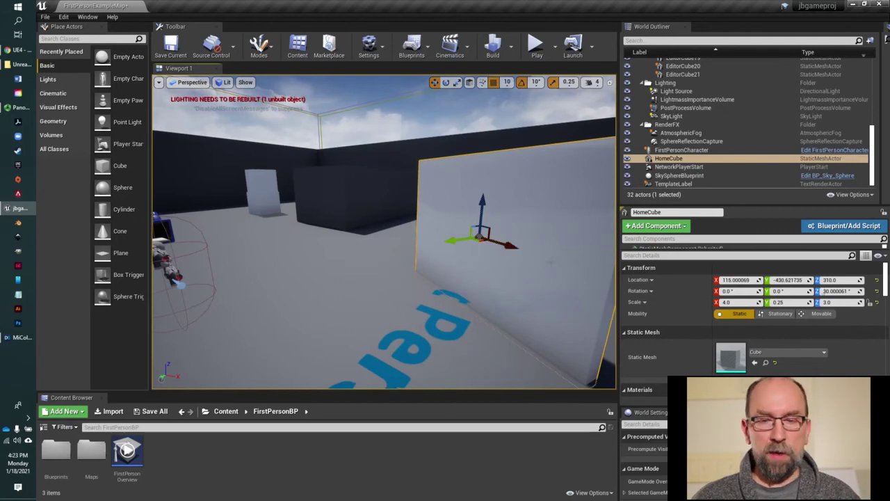
- Undo HomeCube's local-space move, its world-axis moves and its Z rotation
{"action": "key", "text": "ctrl+z"}
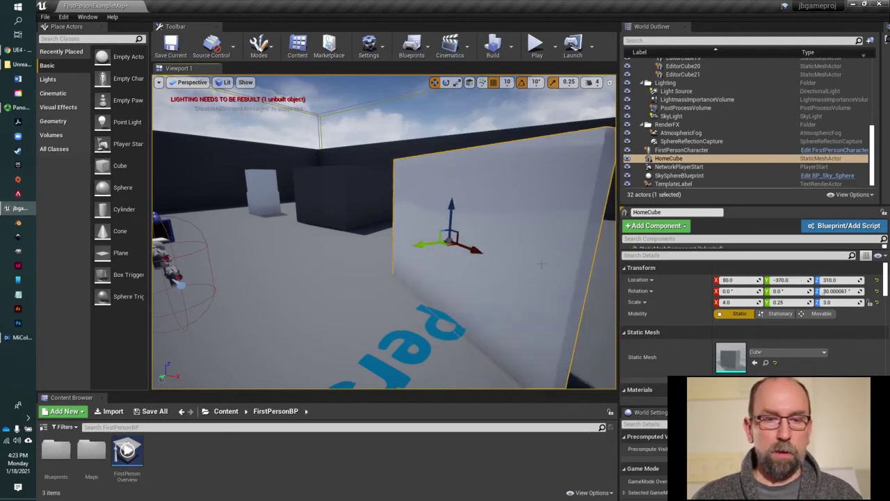
{"action": "key", "text": "ctrl+z"}
{"action": "mouse_move", "coordinate": [407, 250]}
{"action": "right_mouse_down"}
{"action": "mouse_move", "coordinate": [347, 233]}
{"action": "mouse_move", "coordinate": [407, 250]}
{"action": "right_mouse_up"}
{"action": "key", "text": "ctrl+z"}
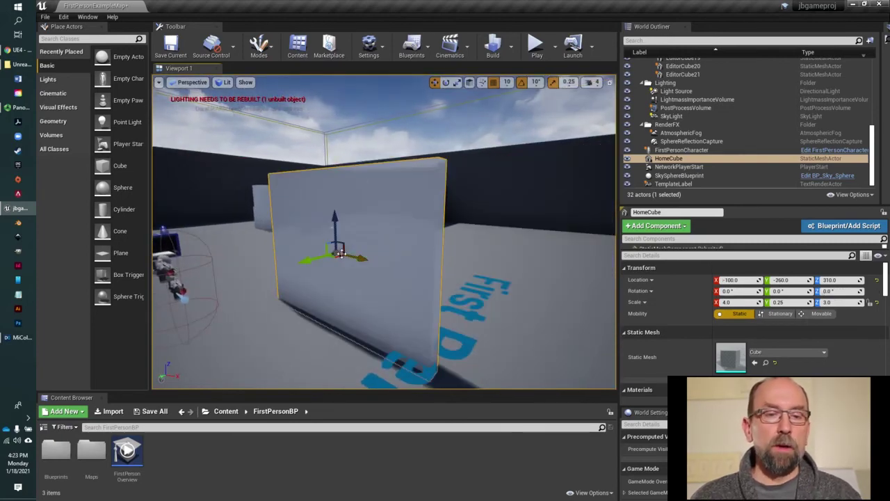
- Move HomeCube across the ground plane to X 0, Y -330 and rename it HomeWall
{"action": "left_click_drag", "start_coordinate": [340, 254], "coordinate": [404, 252]}
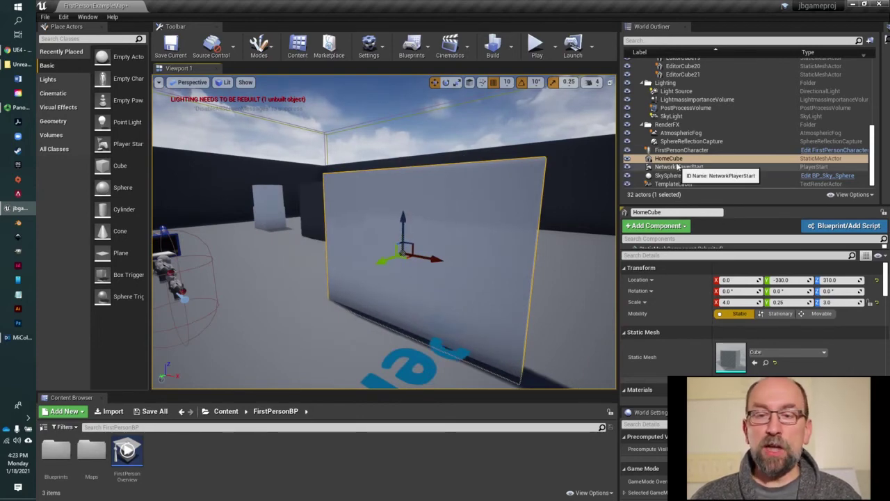
{"action": "left_click", "coordinate": [637, 212]}
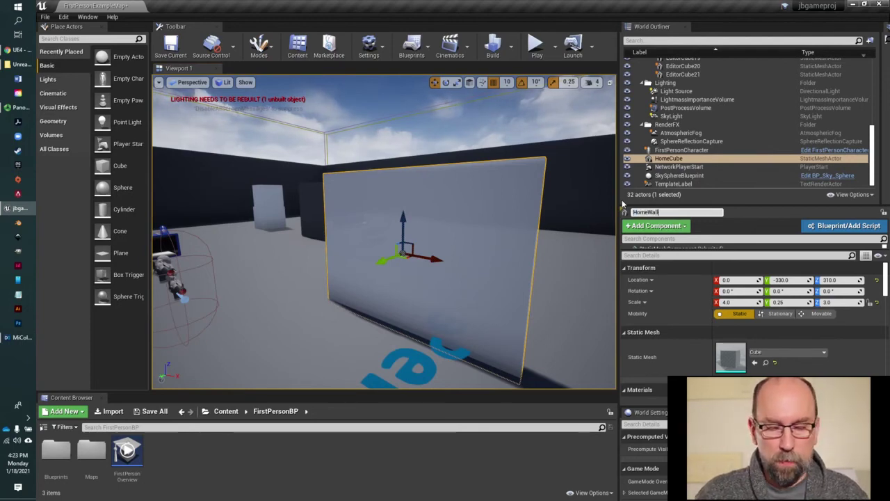
{"action": "type", "text": "HomeWall"}
{"action": "key", "text": "Return"}
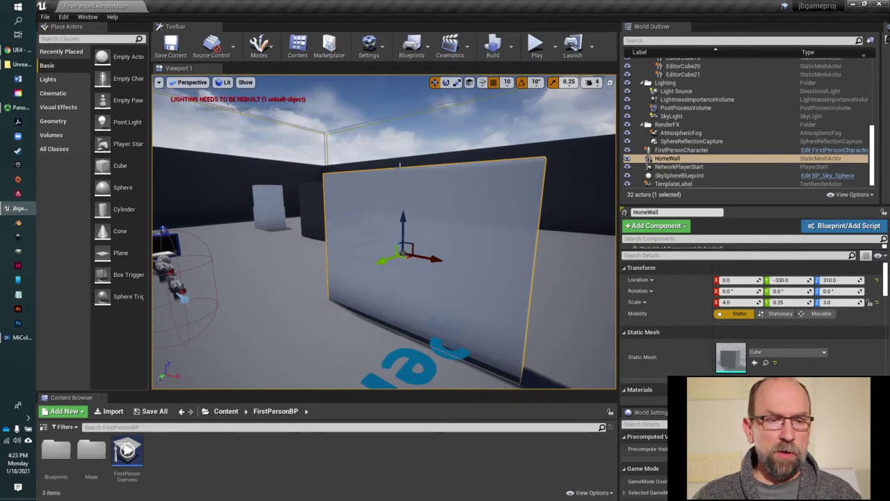
- Move HomeWall along the Y axis to 1290, out into the open part of the level
{"action": "mouse_move", "coordinate": [400, 165]}
{"action": "right_mouse_down"}
{"action": "mouse_move", "coordinate": [278, 215]}
{"action": "mouse_move", "coordinate": [229, 223]}
{"action": "mouse_move", "coordinate": [240, 217]}
{"action": "mouse_move", "coordinate": [237, 94]}
{"action": "mouse_move", "coordinate": [237, 146]}
{"action": "mouse_move", "coordinate": [387, 165]}
{"action": "right_mouse_up"}
{"action": "right_click_drag", "start_coordinate": [239, 284], "coordinate": [157, 303]}
{"action": "right_click_drag", "start_coordinate": [394, 218], "coordinate": [178, 260]}
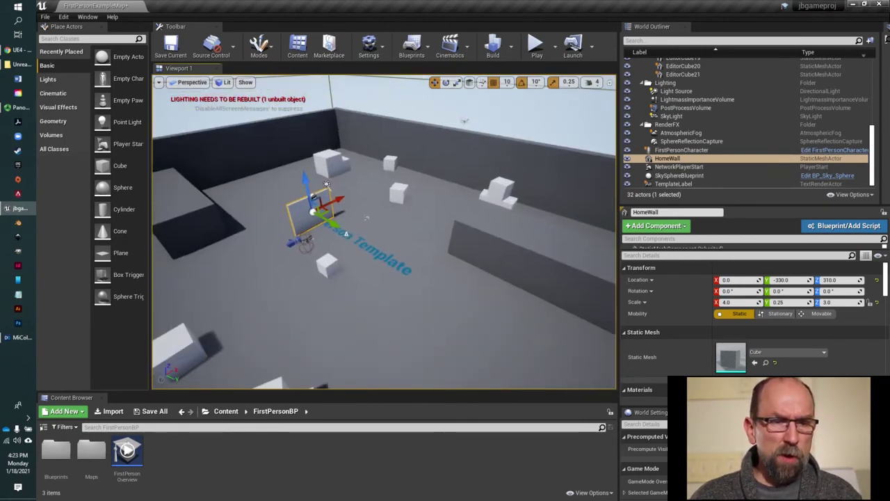
{"action": "left_click_drag", "start_coordinate": [337, 229], "coordinate": [556, 345]}
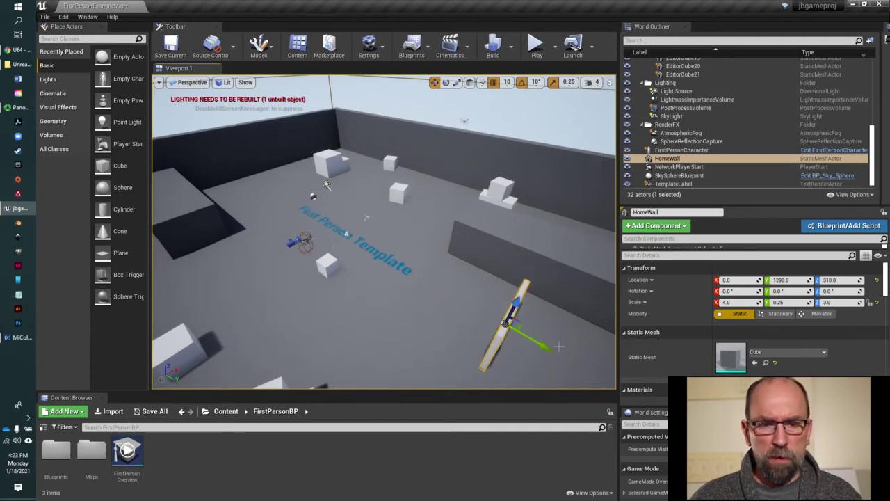
{"action": "right_click_drag", "start_coordinate": [558, 346], "coordinate": [631, 319]}
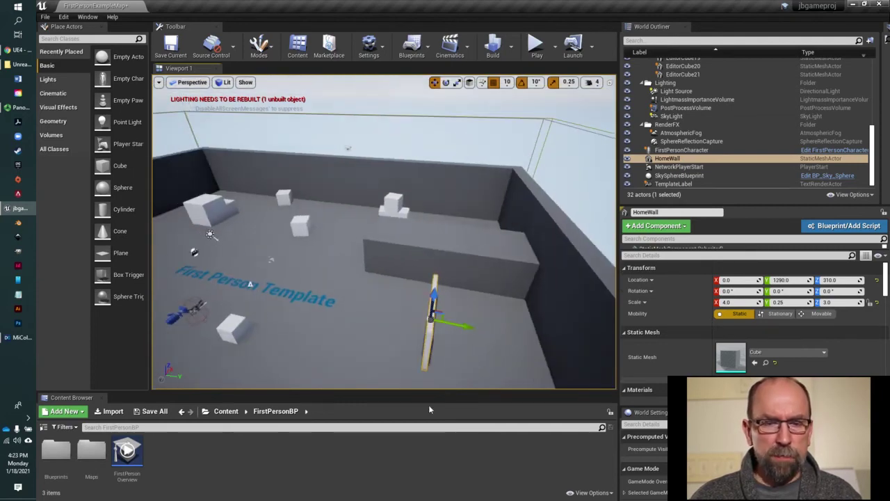
- Nudge HomeWall along the Y axis to 1280 and raise it to Z 320
{"action": "right_click_drag", "start_coordinate": [512, 100], "coordinate": [558, 118]}
{"action": "key", "text": "w"}
{"action": "key", "text": "w"}
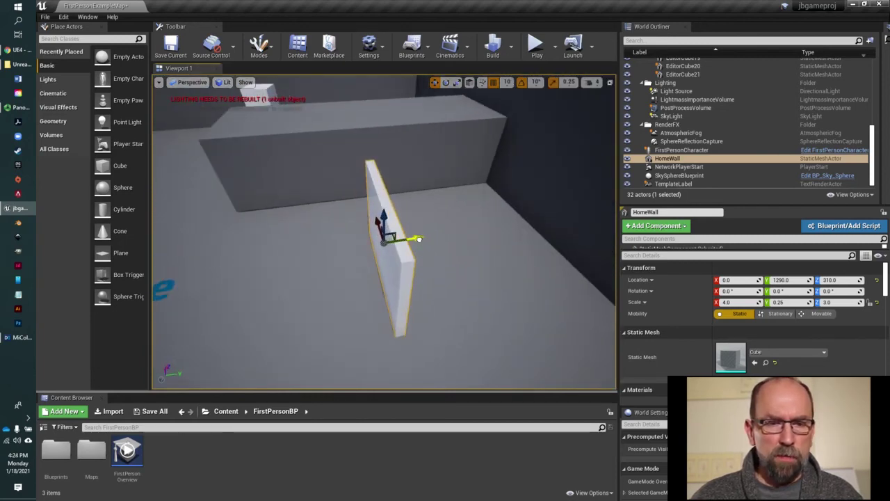
{"action": "left_click_drag", "start_coordinate": [418, 239], "coordinate": [381, 215]}
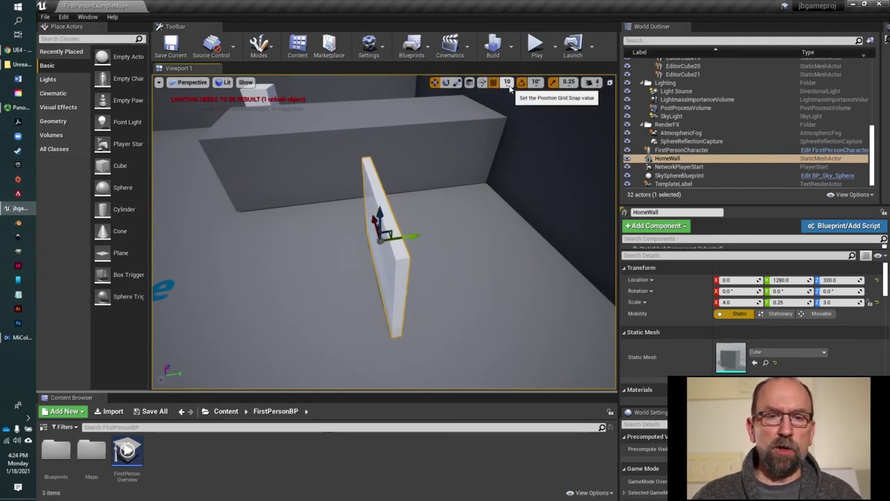
- Set the position grid snap to 100 and move HomeWall along the Y axis to 1180
{"action": "left_click", "coordinate": [506, 85]}
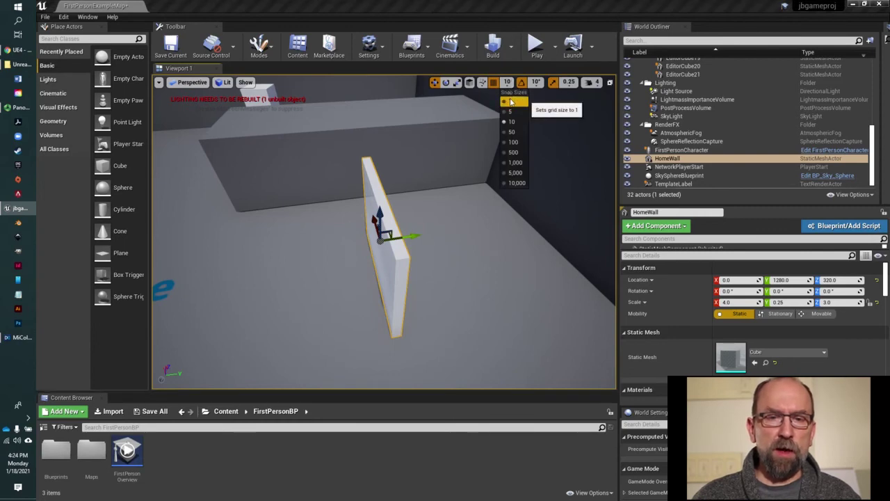
{"action": "left_click", "coordinate": [513, 143]}
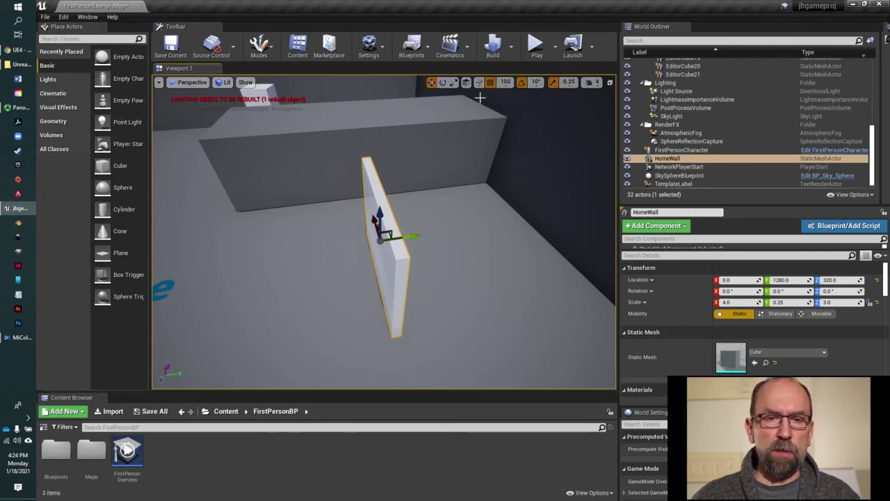
{"action": "left_click_drag", "start_coordinate": [382, 211], "coordinate": [390, 234]}
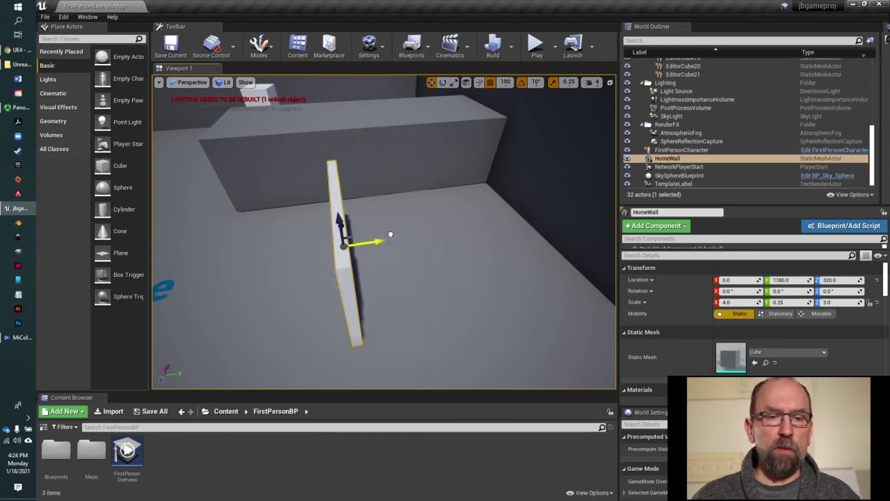
- Set the position grid snap back to 10 and move HomeWall along the Y axis to 1340
{"action": "left_click", "coordinate": [505, 82]}
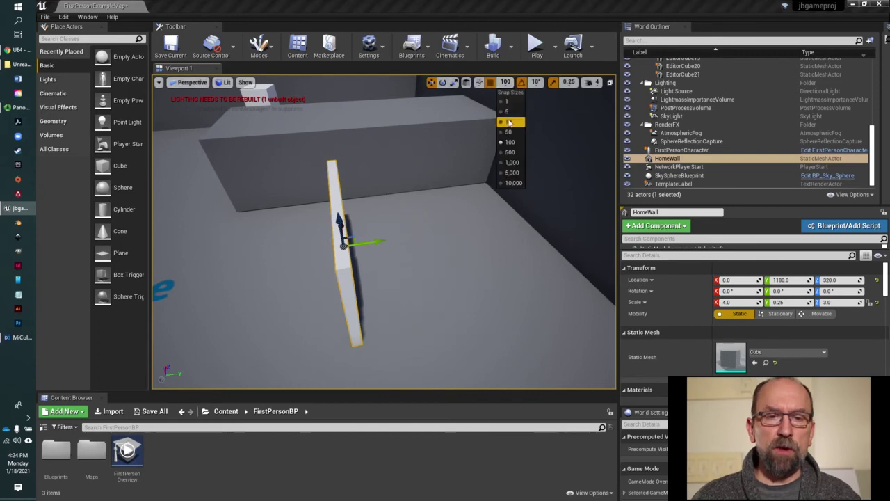
{"action": "left_click", "coordinate": [509, 123]}
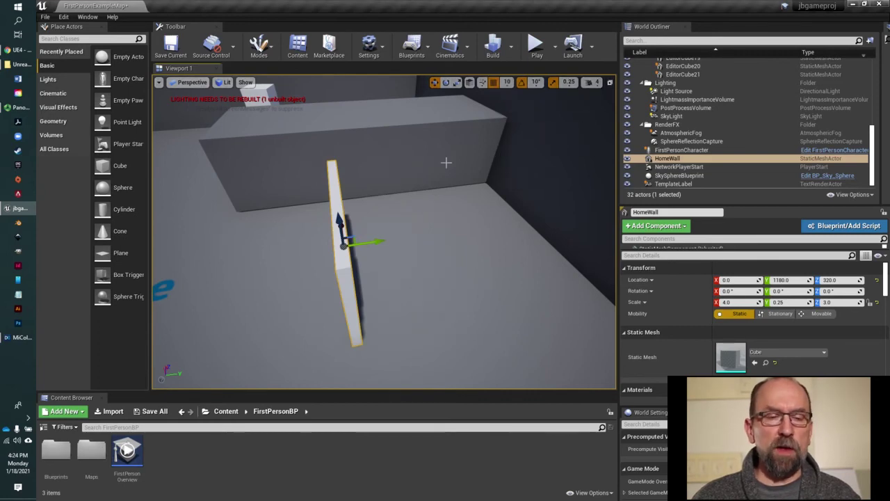
{"action": "left_click_drag", "start_coordinate": [376, 242], "coordinate": [433, 235]}
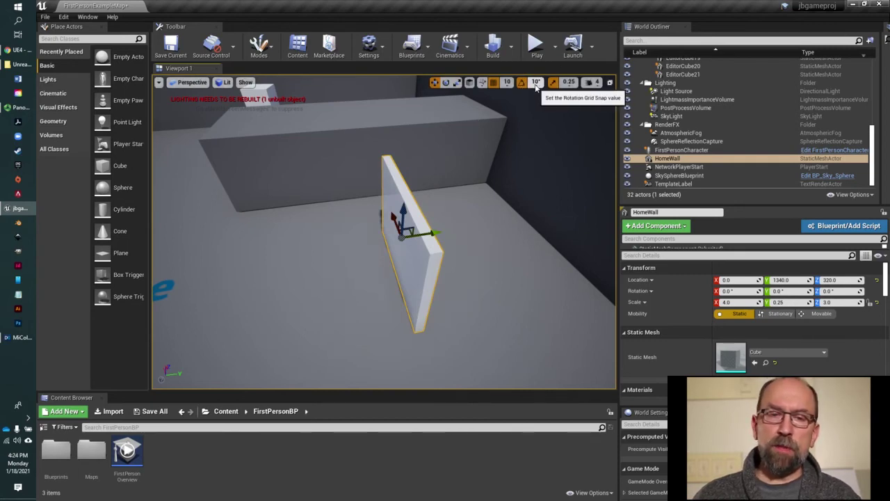
- Try rotating HomeWall about its Z axis with 10° snapping and with the rotation snap set to 45°
{"action": "key", "text": "e"}
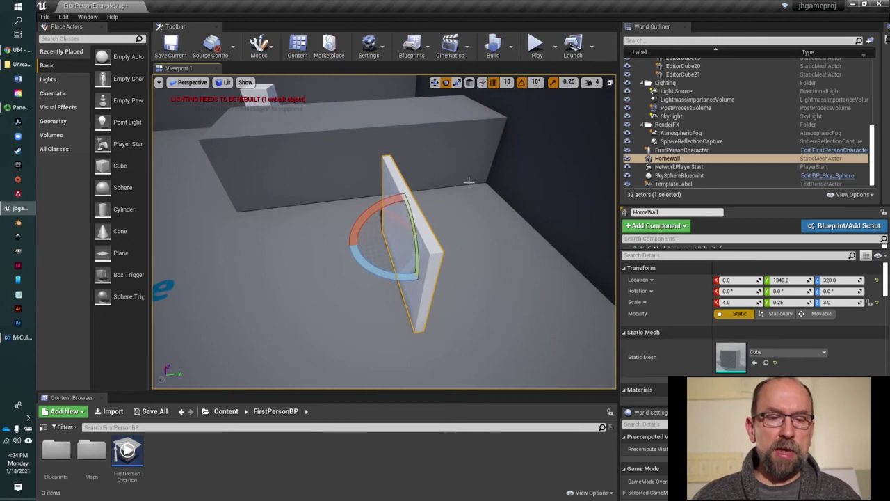
{"action": "mouse_move", "coordinate": [382, 273]}
{"action": "left_mouse_down"}
{"action": "mouse_move", "coordinate": [356, 263]}
{"action": "mouse_move", "coordinate": [381, 273]}
{"action": "left_mouse_up"}
{"action": "left_click", "coordinate": [508, 82]}
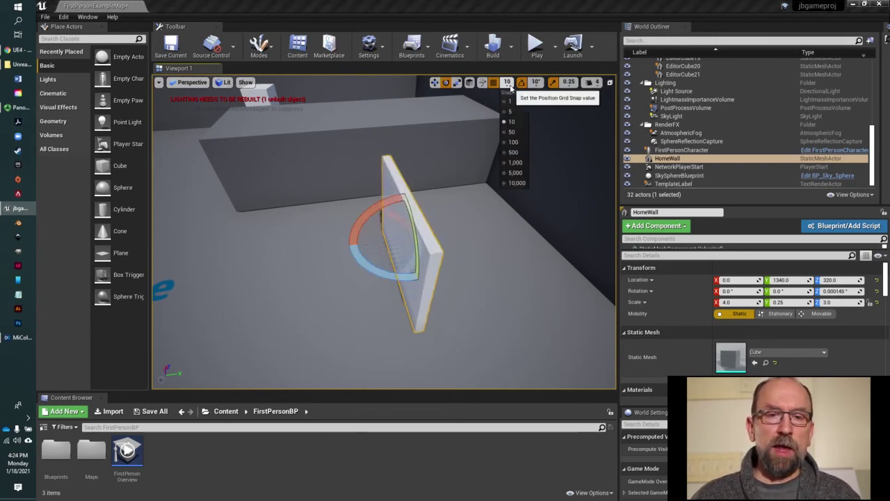
{"action": "left_click", "coordinate": [536, 83]}
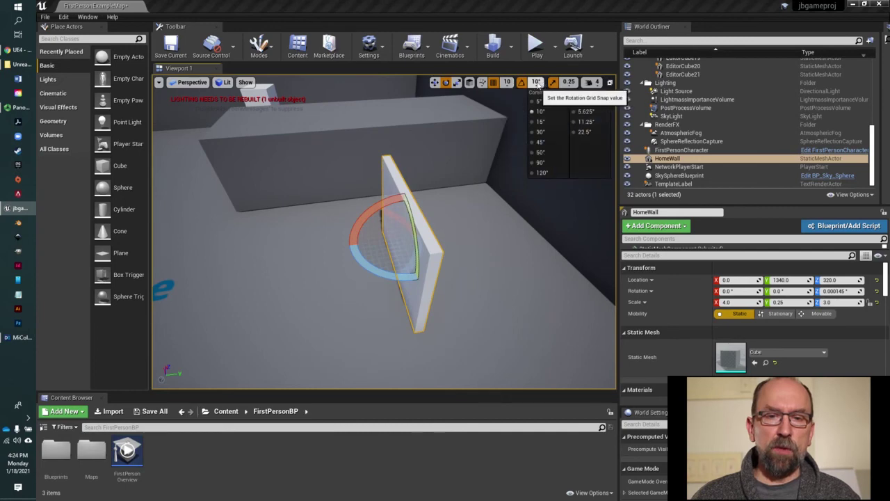
{"action": "left_click", "coordinate": [537, 144]}
{"action": "left_click_drag", "start_coordinate": [376, 274], "coordinate": [369, 216]}
- Set the rotation grid snap back to 10° and try rotating HomeWall about Z in those increments
{"action": "left_click", "coordinate": [536, 82]}
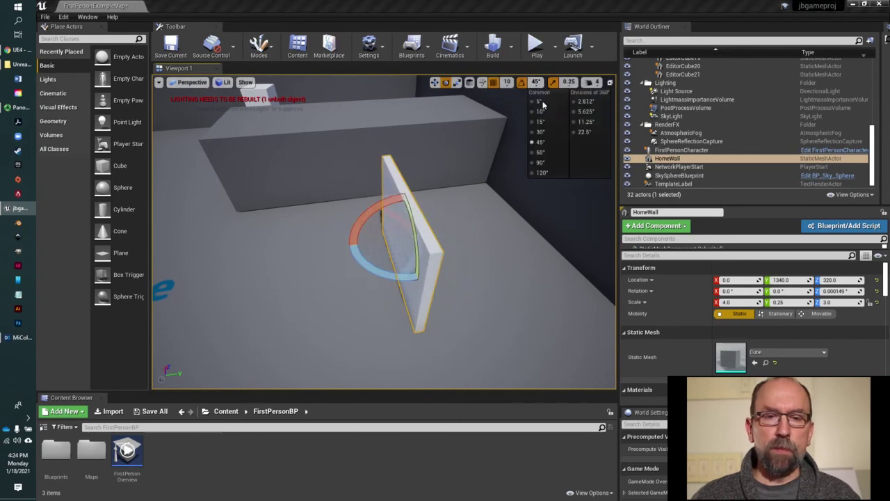
{"action": "left_click", "coordinate": [540, 111]}
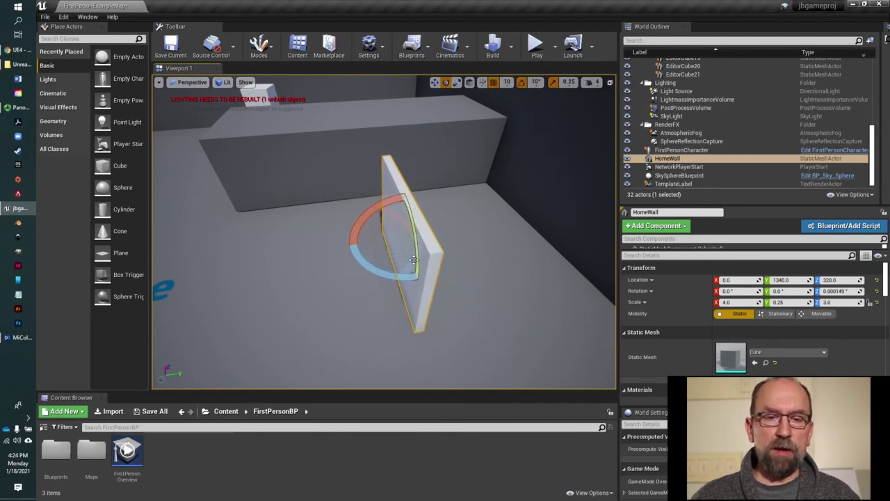
{"action": "mouse_move", "coordinate": [410, 278]}
{"action": "left_mouse_down"}
{"action": "mouse_move", "coordinate": [387, 279]}
{"action": "mouse_move", "coordinate": [427, 280]}
{"action": "left_mouse_up"}
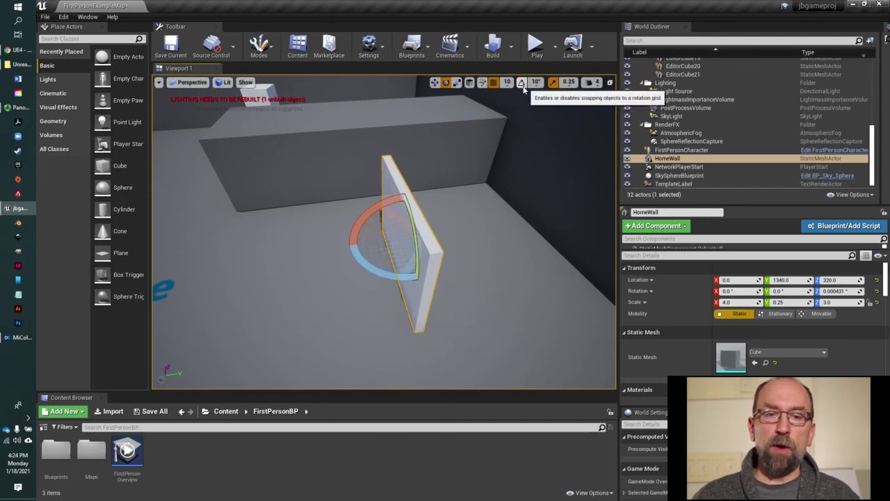
- With rotation snapping off, rotate HomeWall freely about Z to about -2.03°, and turn rotation snapping back on
{"action": "left_click_drag", "start_coordinate": [391, 275], "coordinate": [383, 206]}
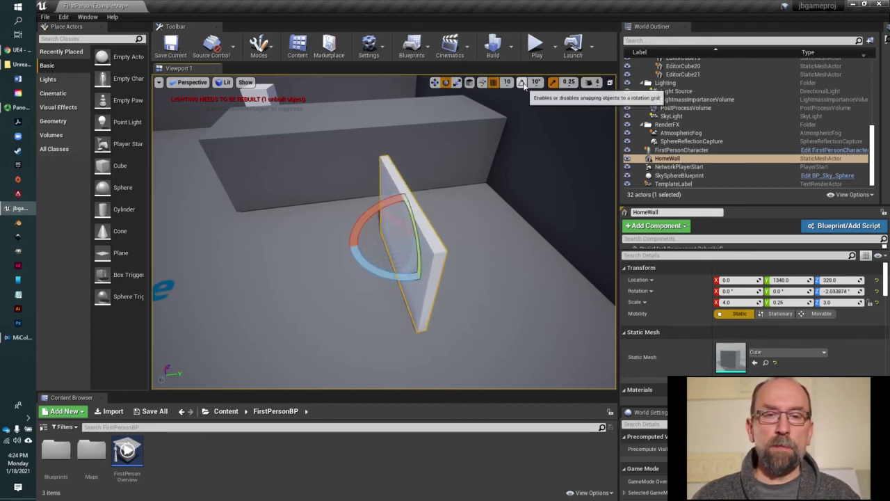
{"action": "left_click", "coordinate": [522, 83]}
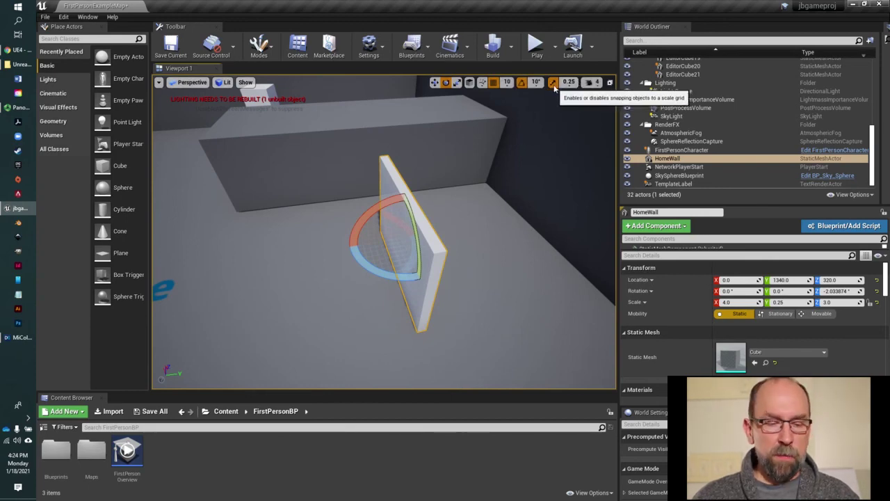
- Scale HomeWall along Z to 3.25 and look over the available scale snap sizes
{"action": "key", "text": "r"}
{"action": "mouse_move", "coordinate": [405, 221]}
{"action": "left_mouse_down"}
{"action": "mouse_move", "coordinate": [406, 177]}
{"action": "mouse_move", "coordinate": [405, 219]}
{"action": "left_mouse_up"}
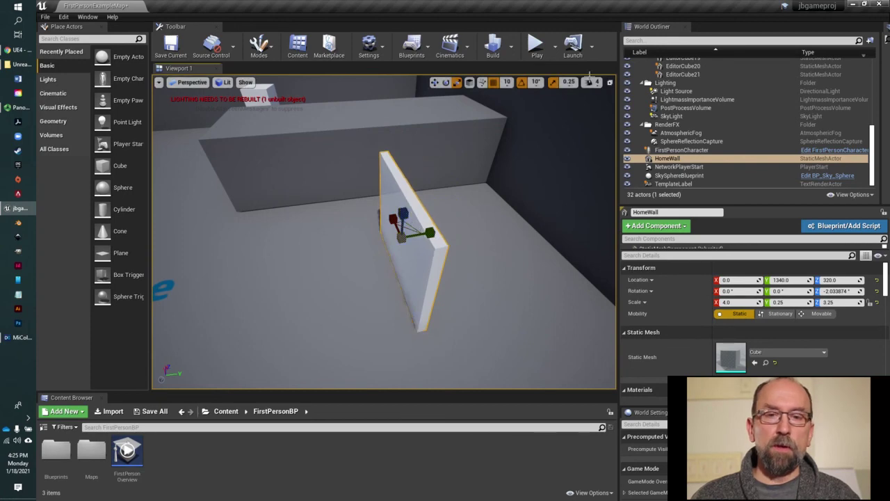
{"action": "left_click", "coordinate": [569, 82]}
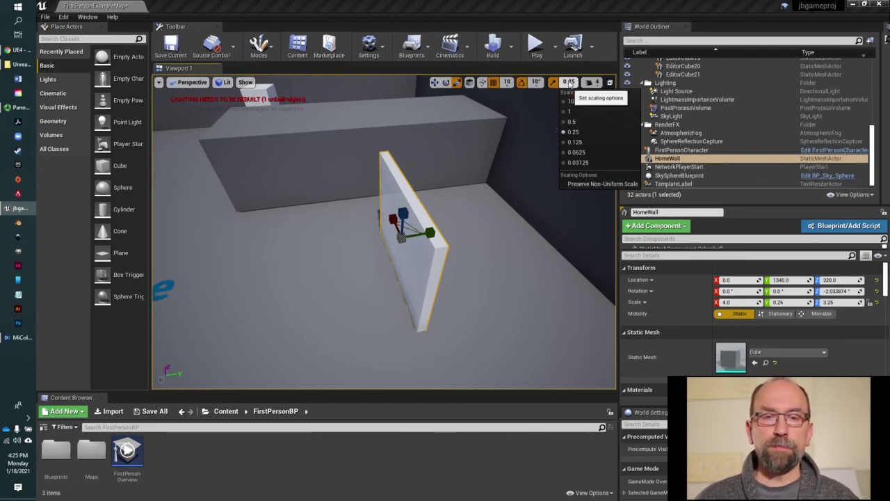
{"action": "left_click", "coordinate": [570, 82]}
{"action": "left_click", "coordinate": [570, 83]}
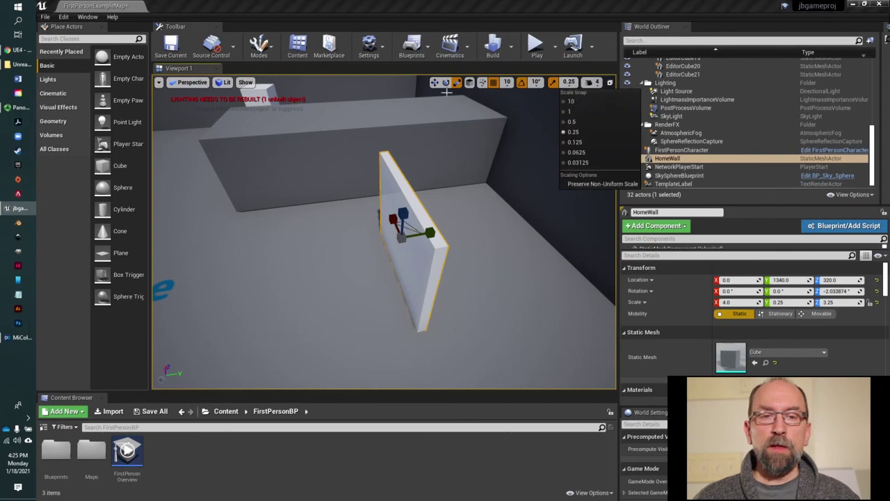
- Raise the viewport camera speed to 8 and try moving the view at that speed
{"action": "left_click", "coordinate": [591, 82]}
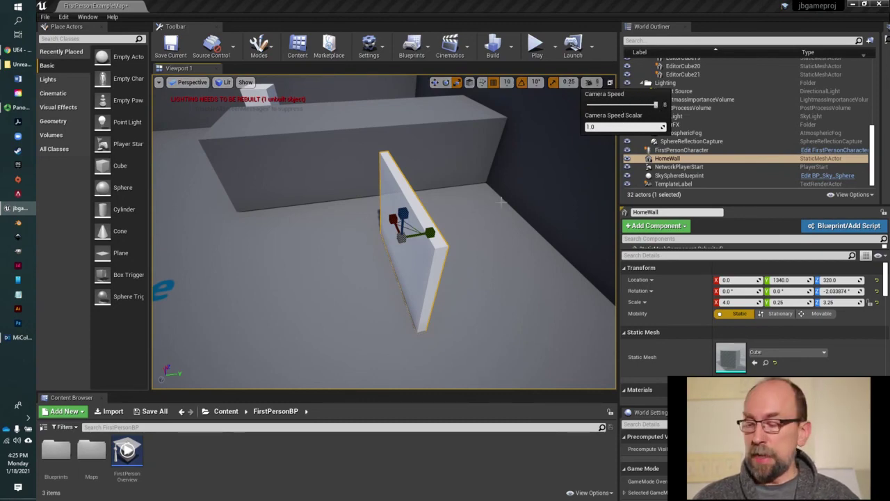
{"action": "mouse_move", "coordinate": [490, 199]}
{"action": "left_mouse_down"}
{"action": "mouse_move", "coordinate": [487, 238]}
{"action": "mouse_move", "coordinate": [493, 197]}
{"action": "left_mouse_up"}
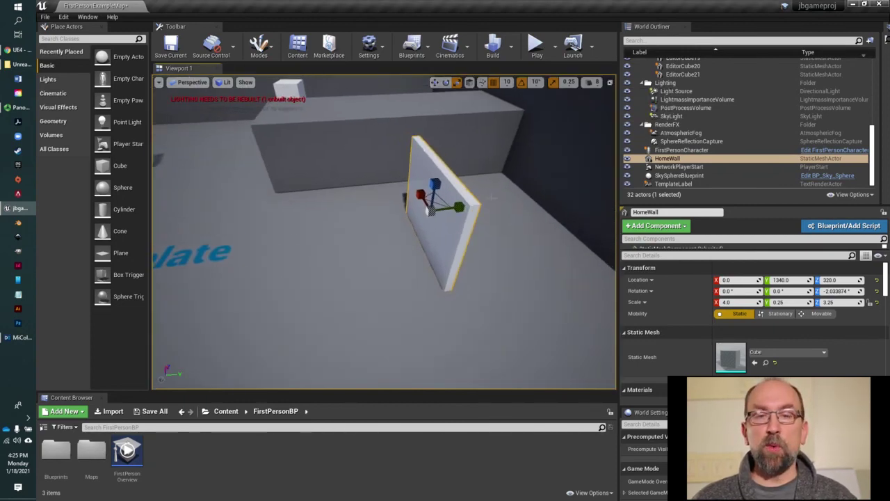
- Set the viewport camera speed back to 4, turn the view towards the template text and deselect HomeWall
{"action": "left_click", "coordinate": [592, 83]}
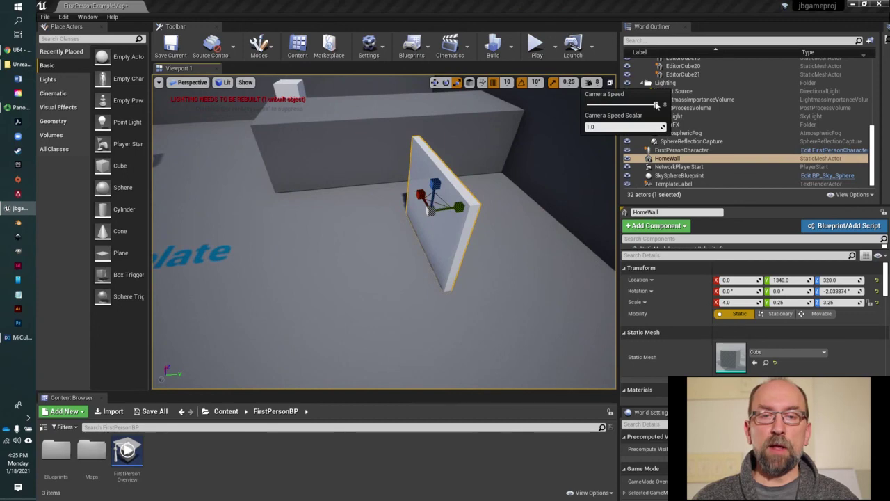
{"action": "left_click_drag", "start_coordinate": [656, 104], "coordinate": [608, 111]}
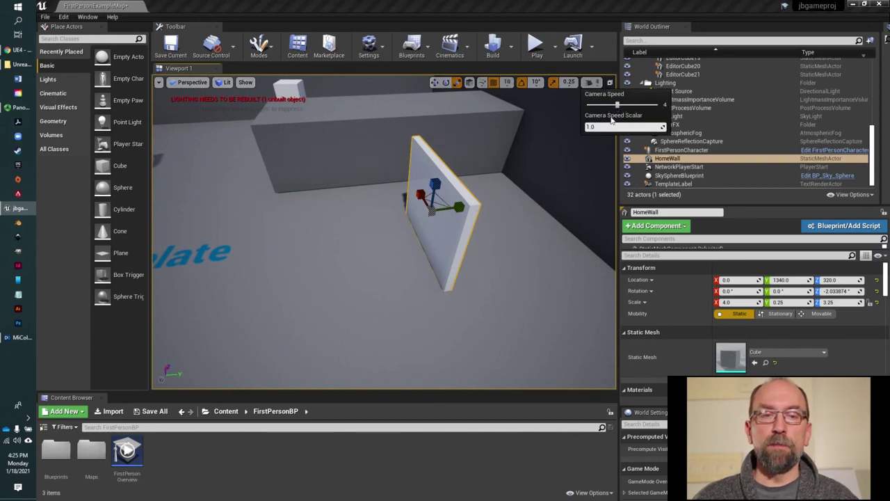
{"action": "right_click_drag", "start_coordinate": [487, 184], "coordinate": [351, 184]}
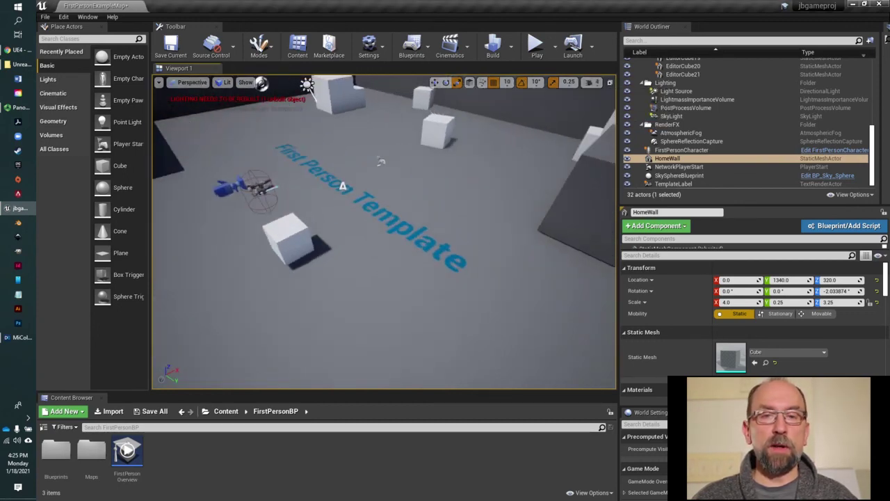
{"action": "key", "text": "Escape"}
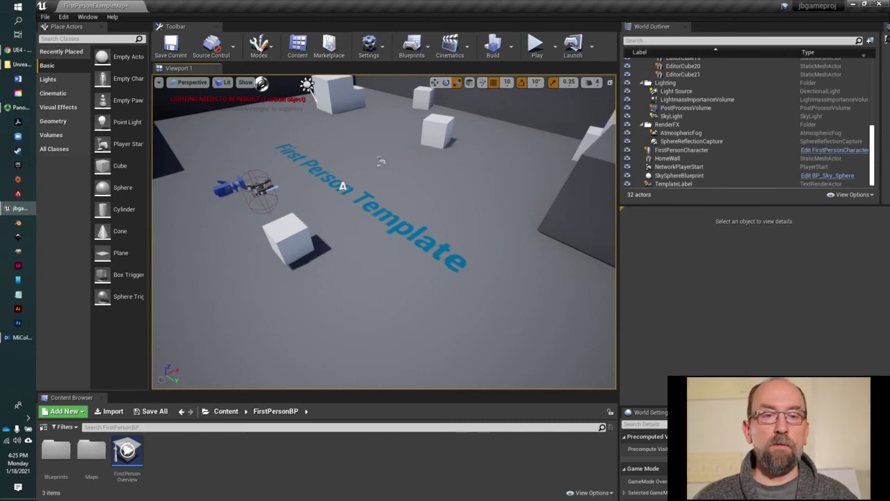